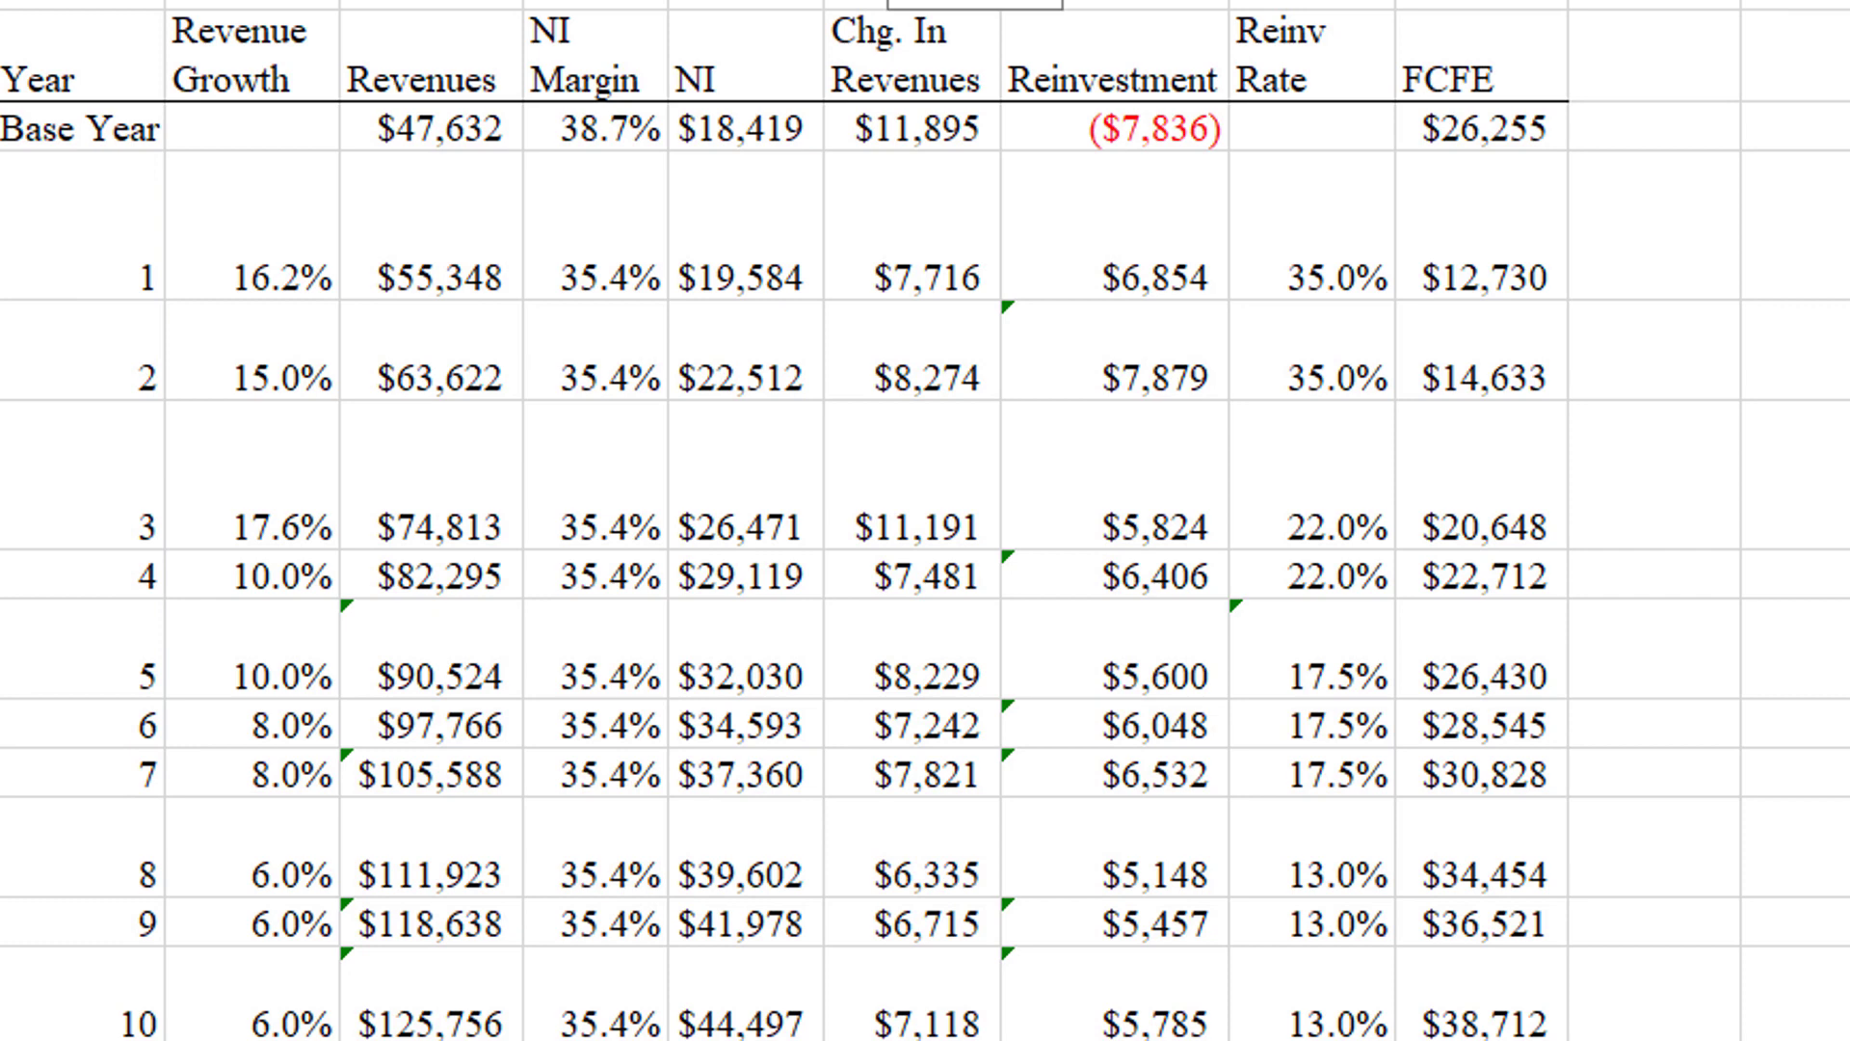
{"action": "left_click", "coordinate": [1000, 4]}
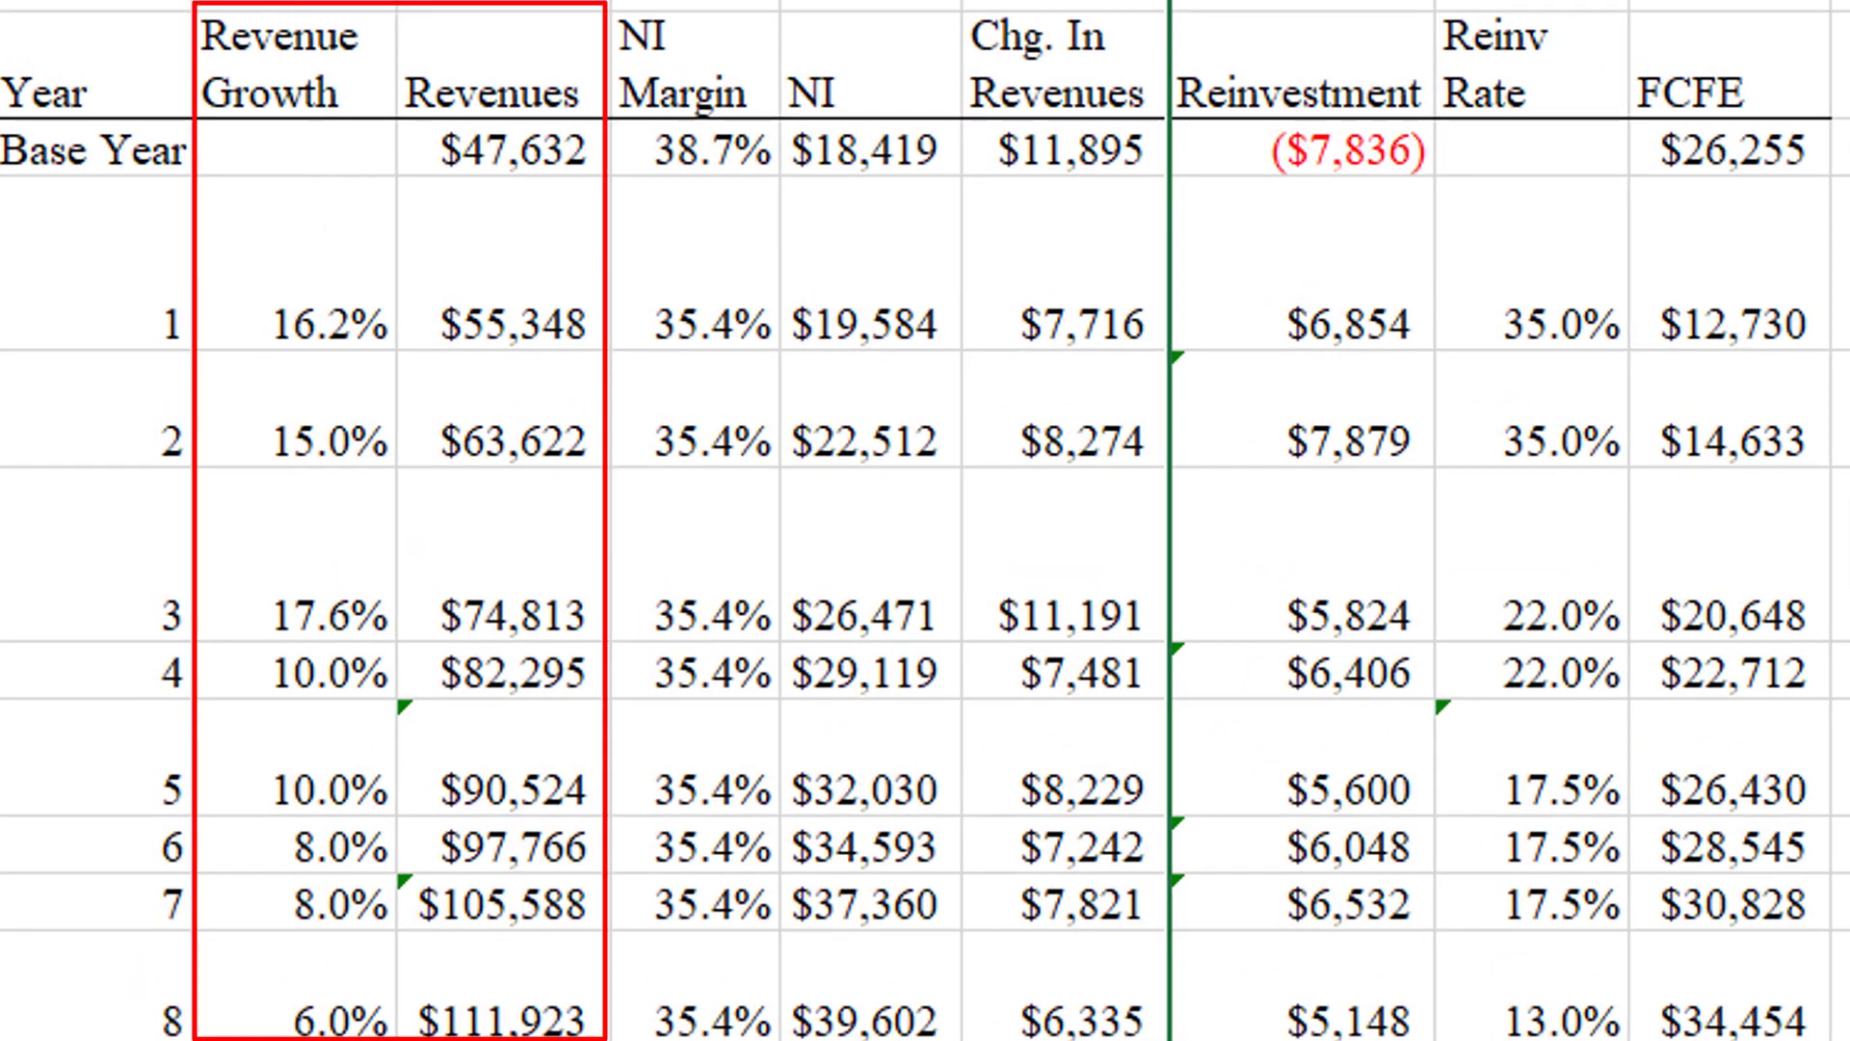
{"action": "left_click", "coordinate": [296, 3]}
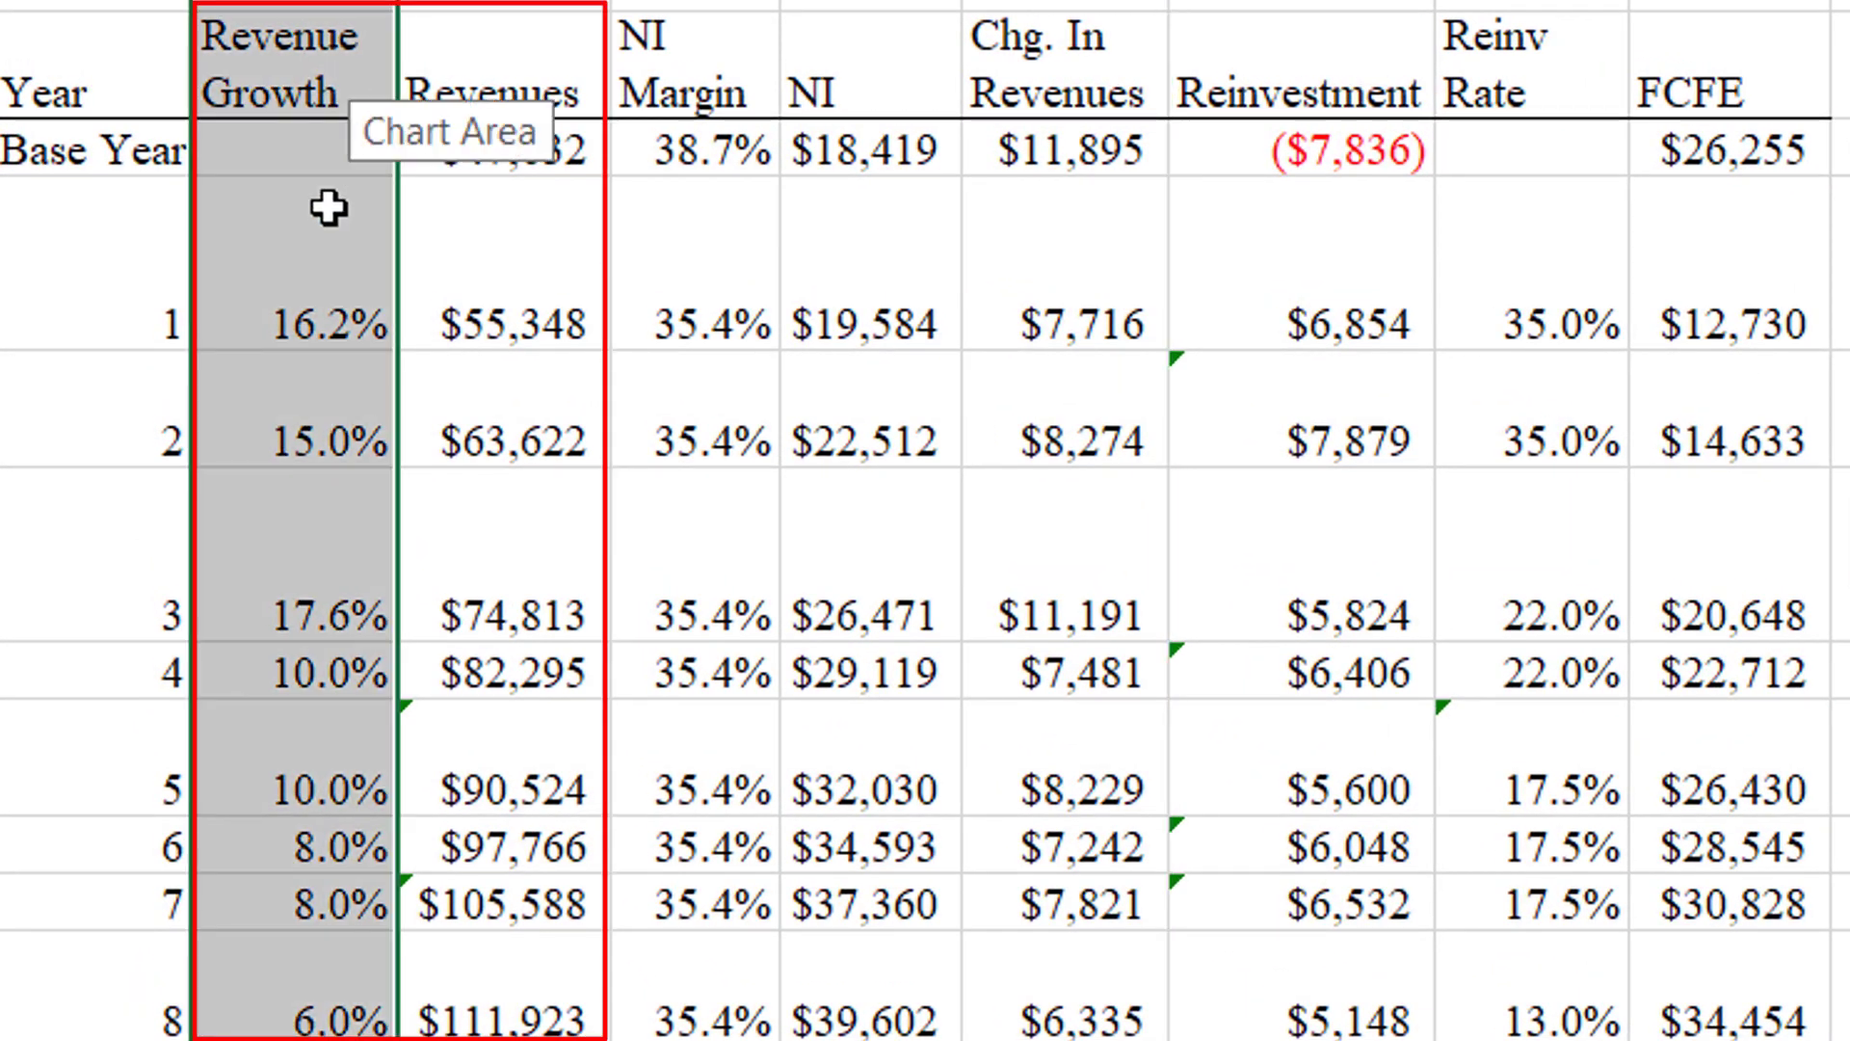
{"action": "left_click", "coordinate": [240, 482]}
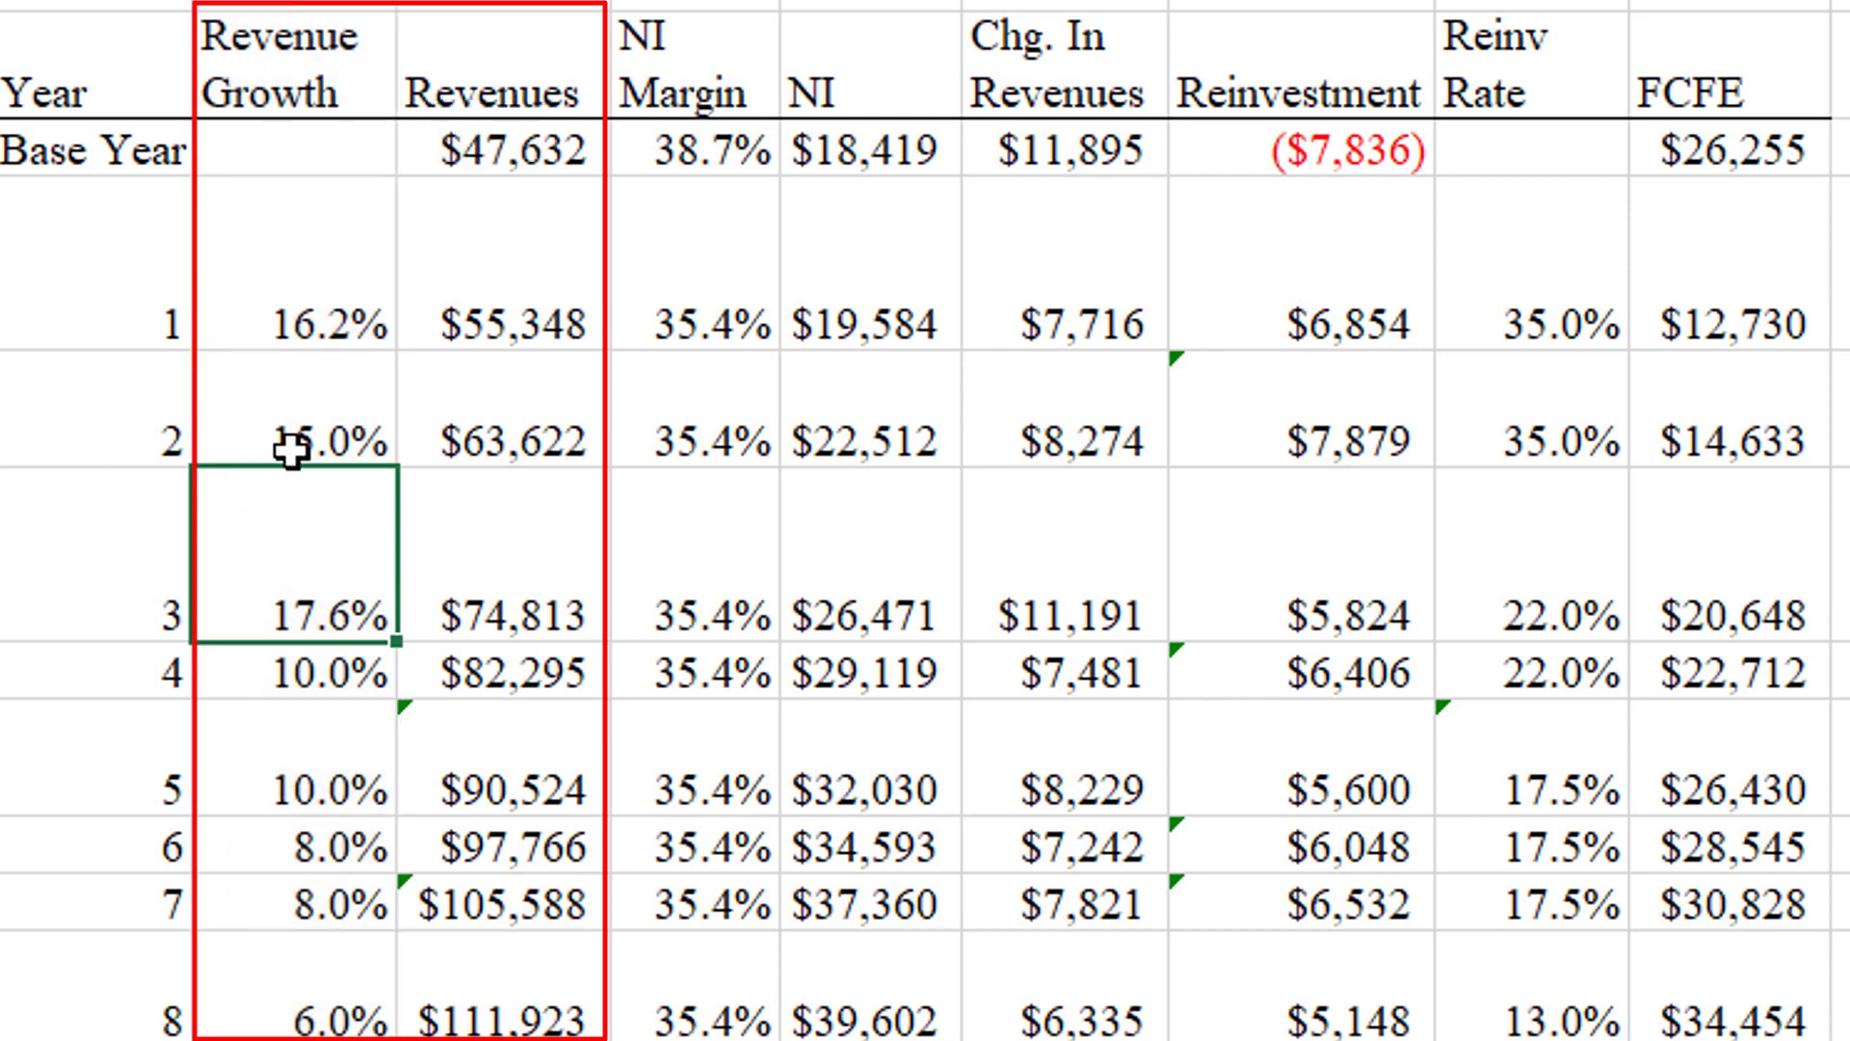
{"action": "left_click", "coordinate": [252, 661]}
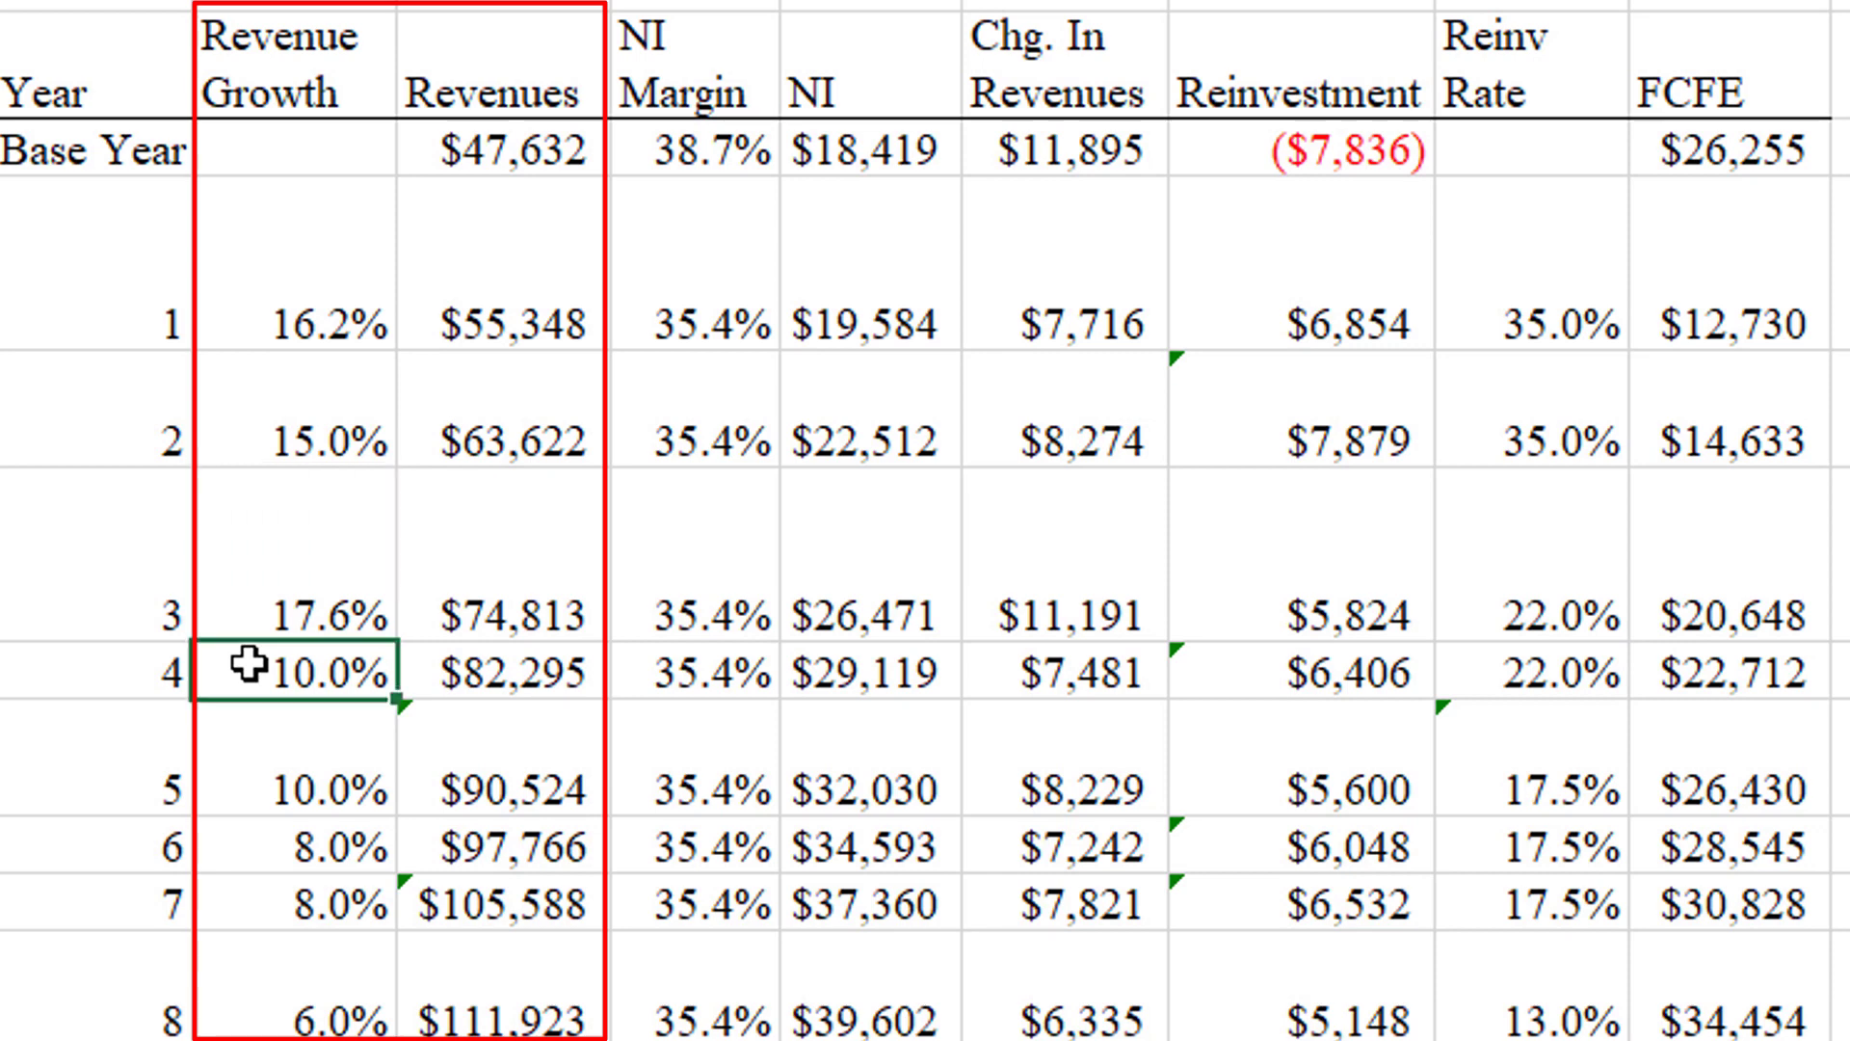
{"action": "left_click_drag", "start_coordinate": [248, 694], "coordinate": [248, 772]}
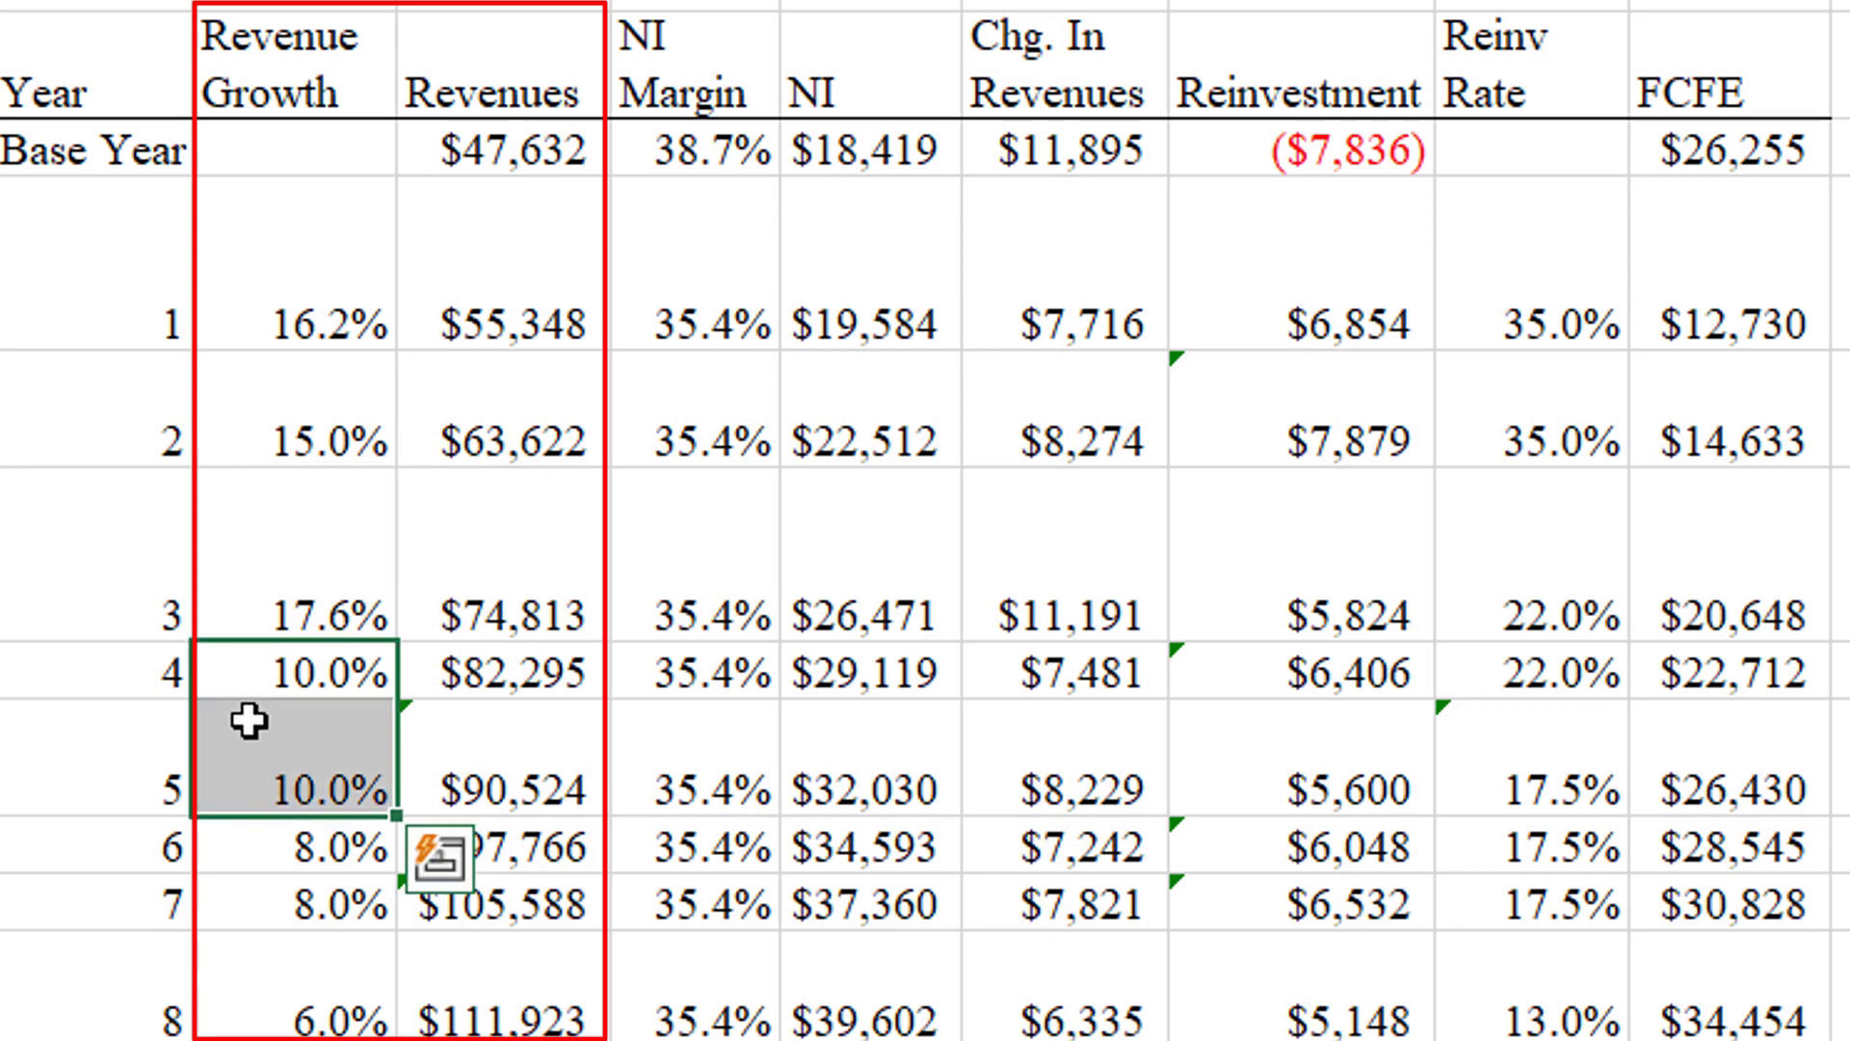
{"action": "left_click_drag", "start_coordinate": [249, 669], "coordinate": [248, 727]}
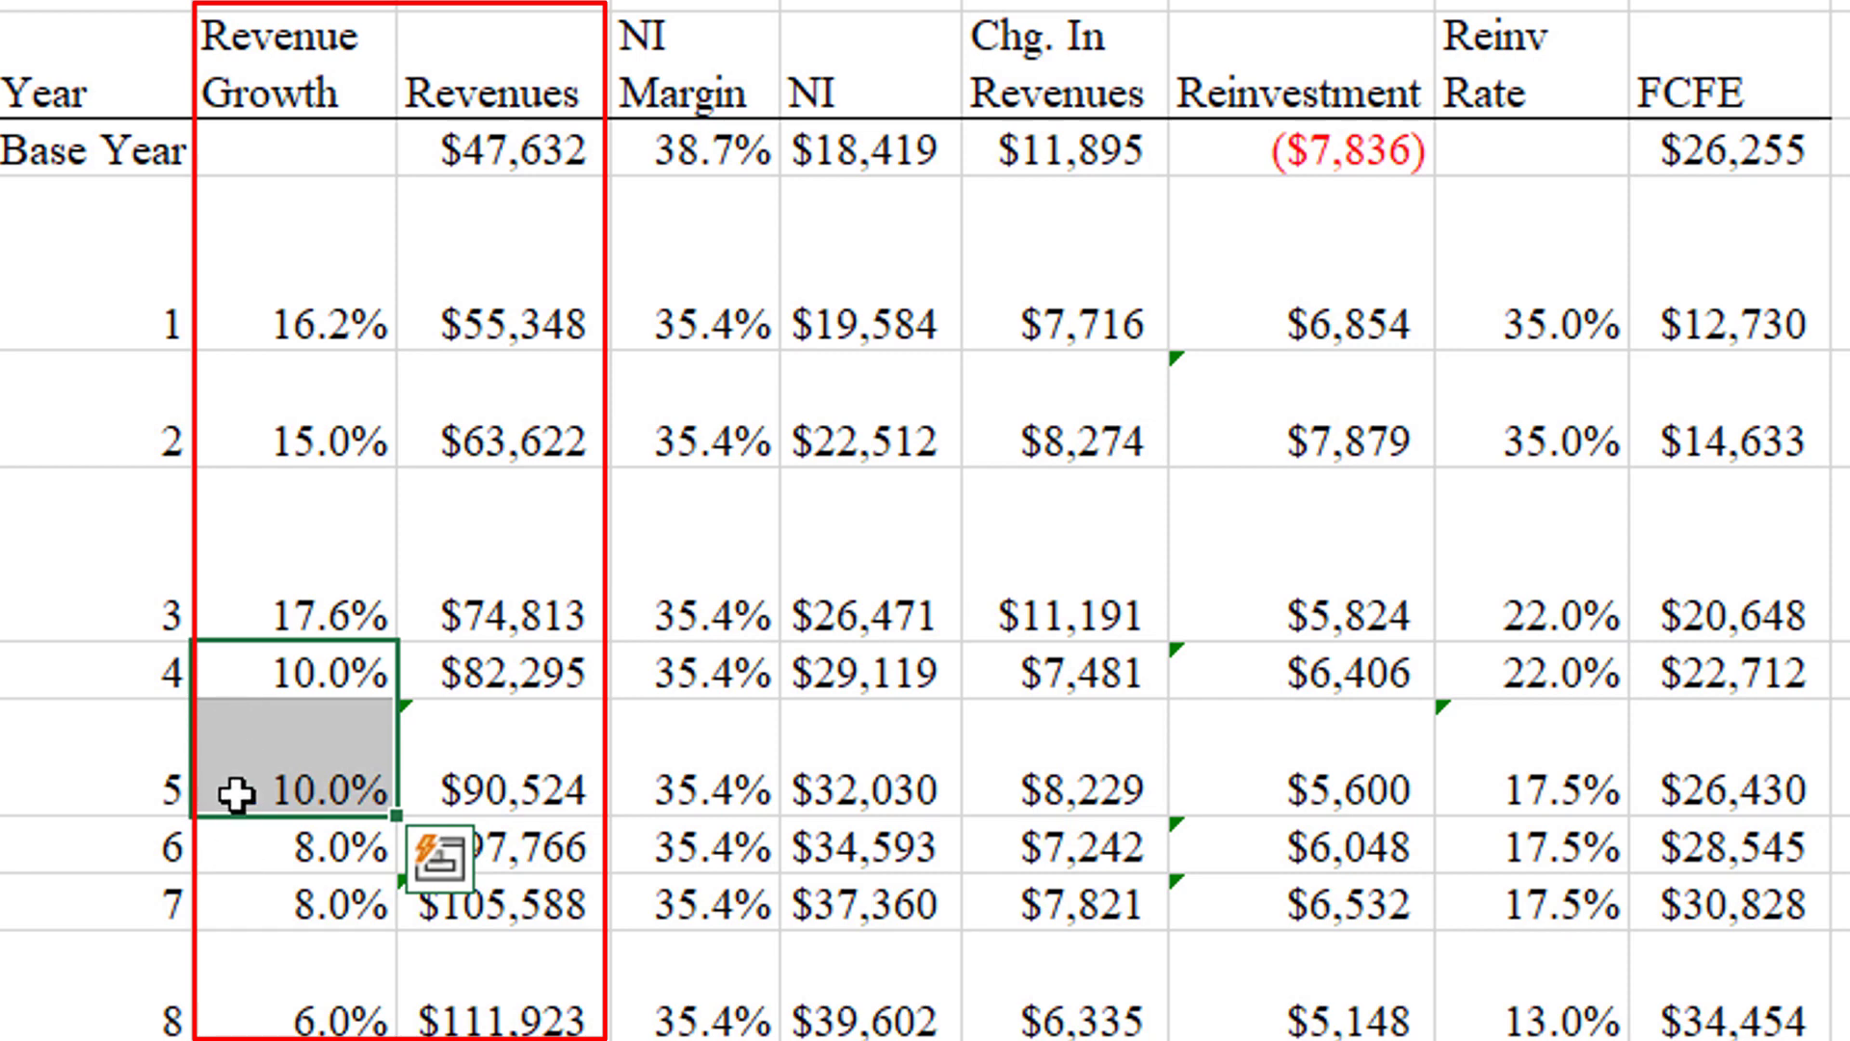
{"action": "mouse_move", "coordinate": [235, 814]}
{"action": "left_mouse_down"}
{"action": "mouse_move", "coordinate": [241, 858]}
{"action": "mouse_move", "coordinate": [237, 840]}
{"action": "left_mouse_up"}
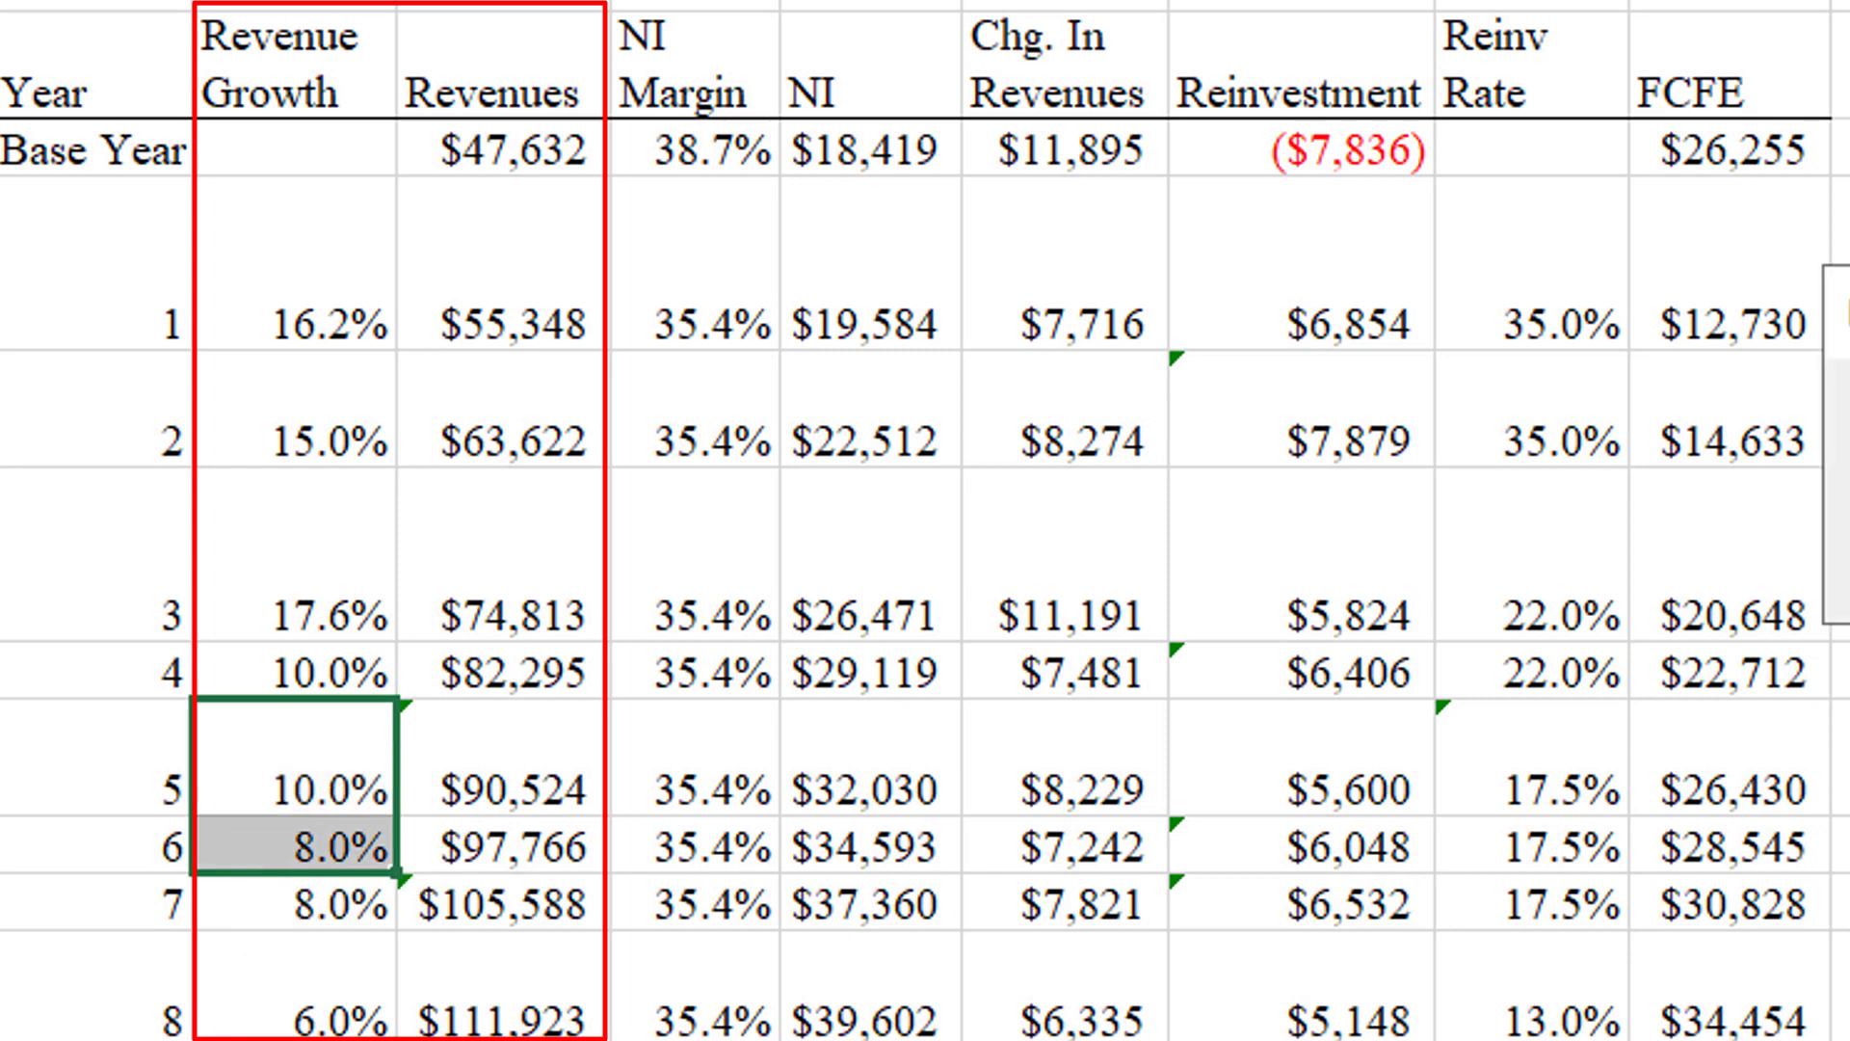
{"action": "key", "text": "Escape"}
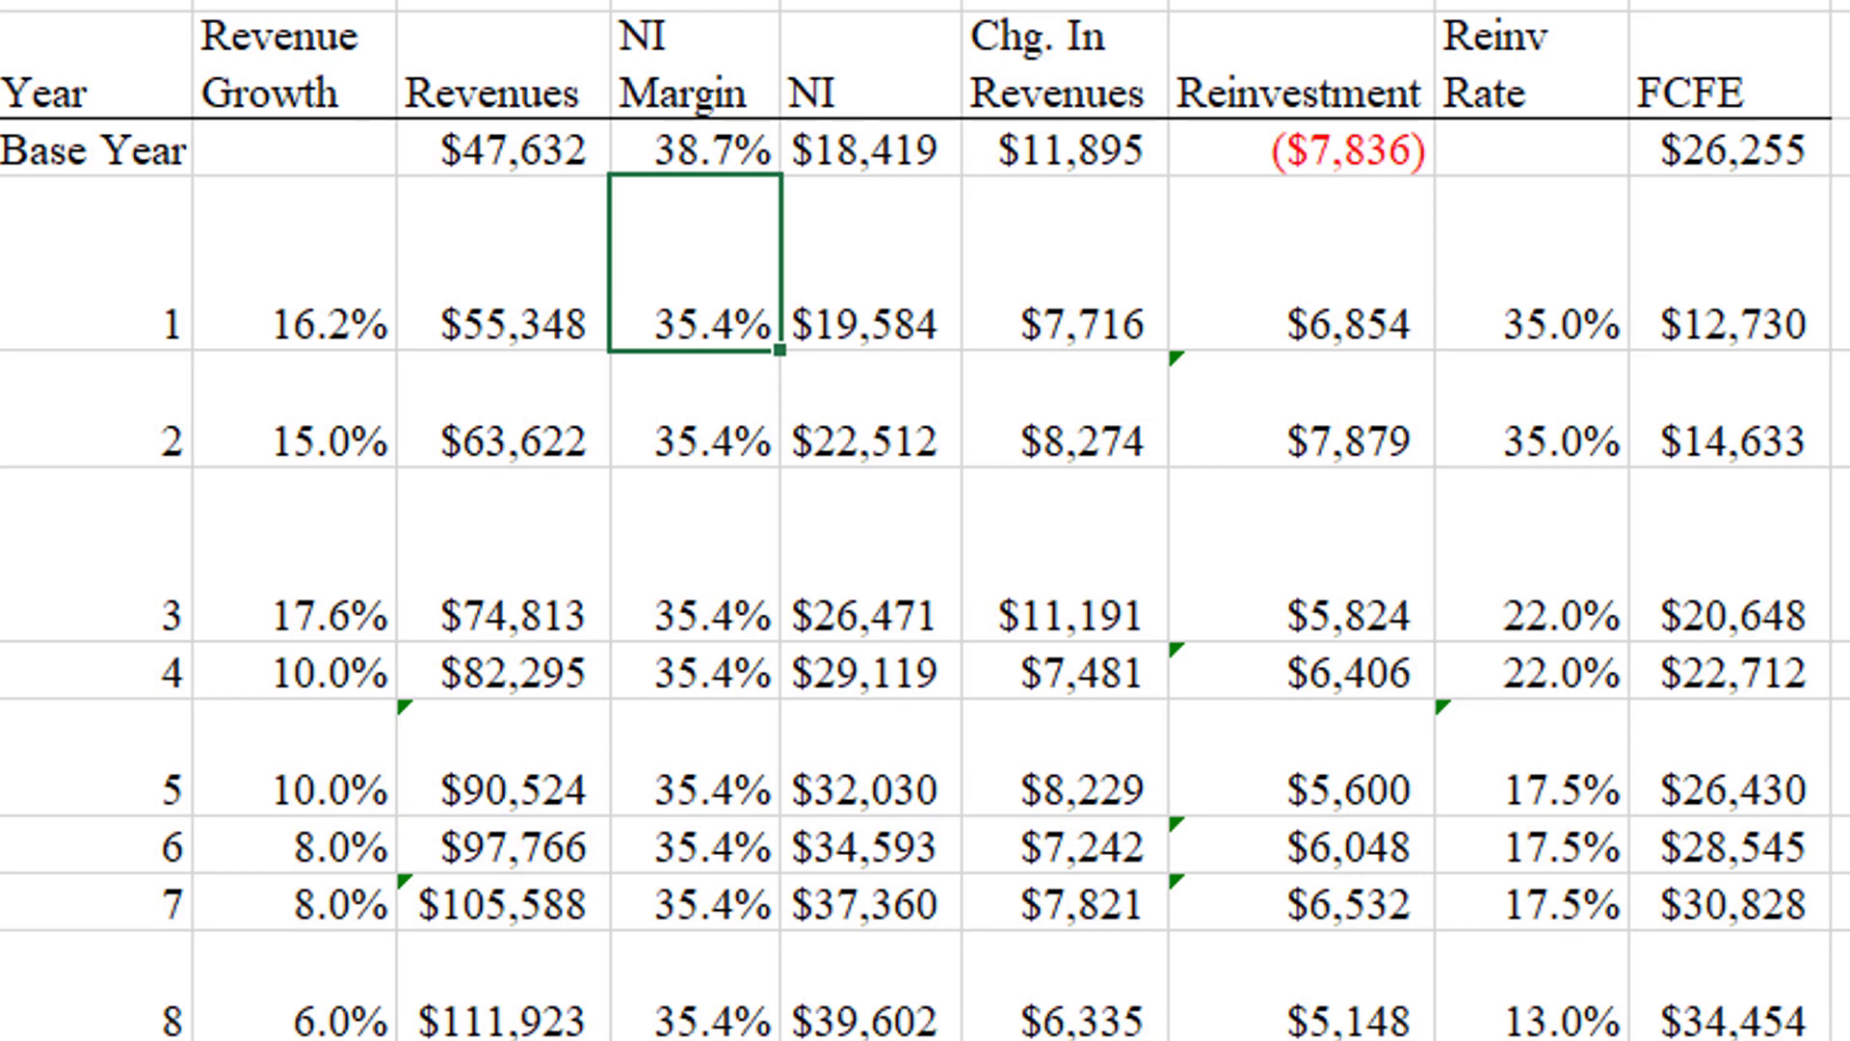
{"action": "left_click", "coordinate": [503, 4]}
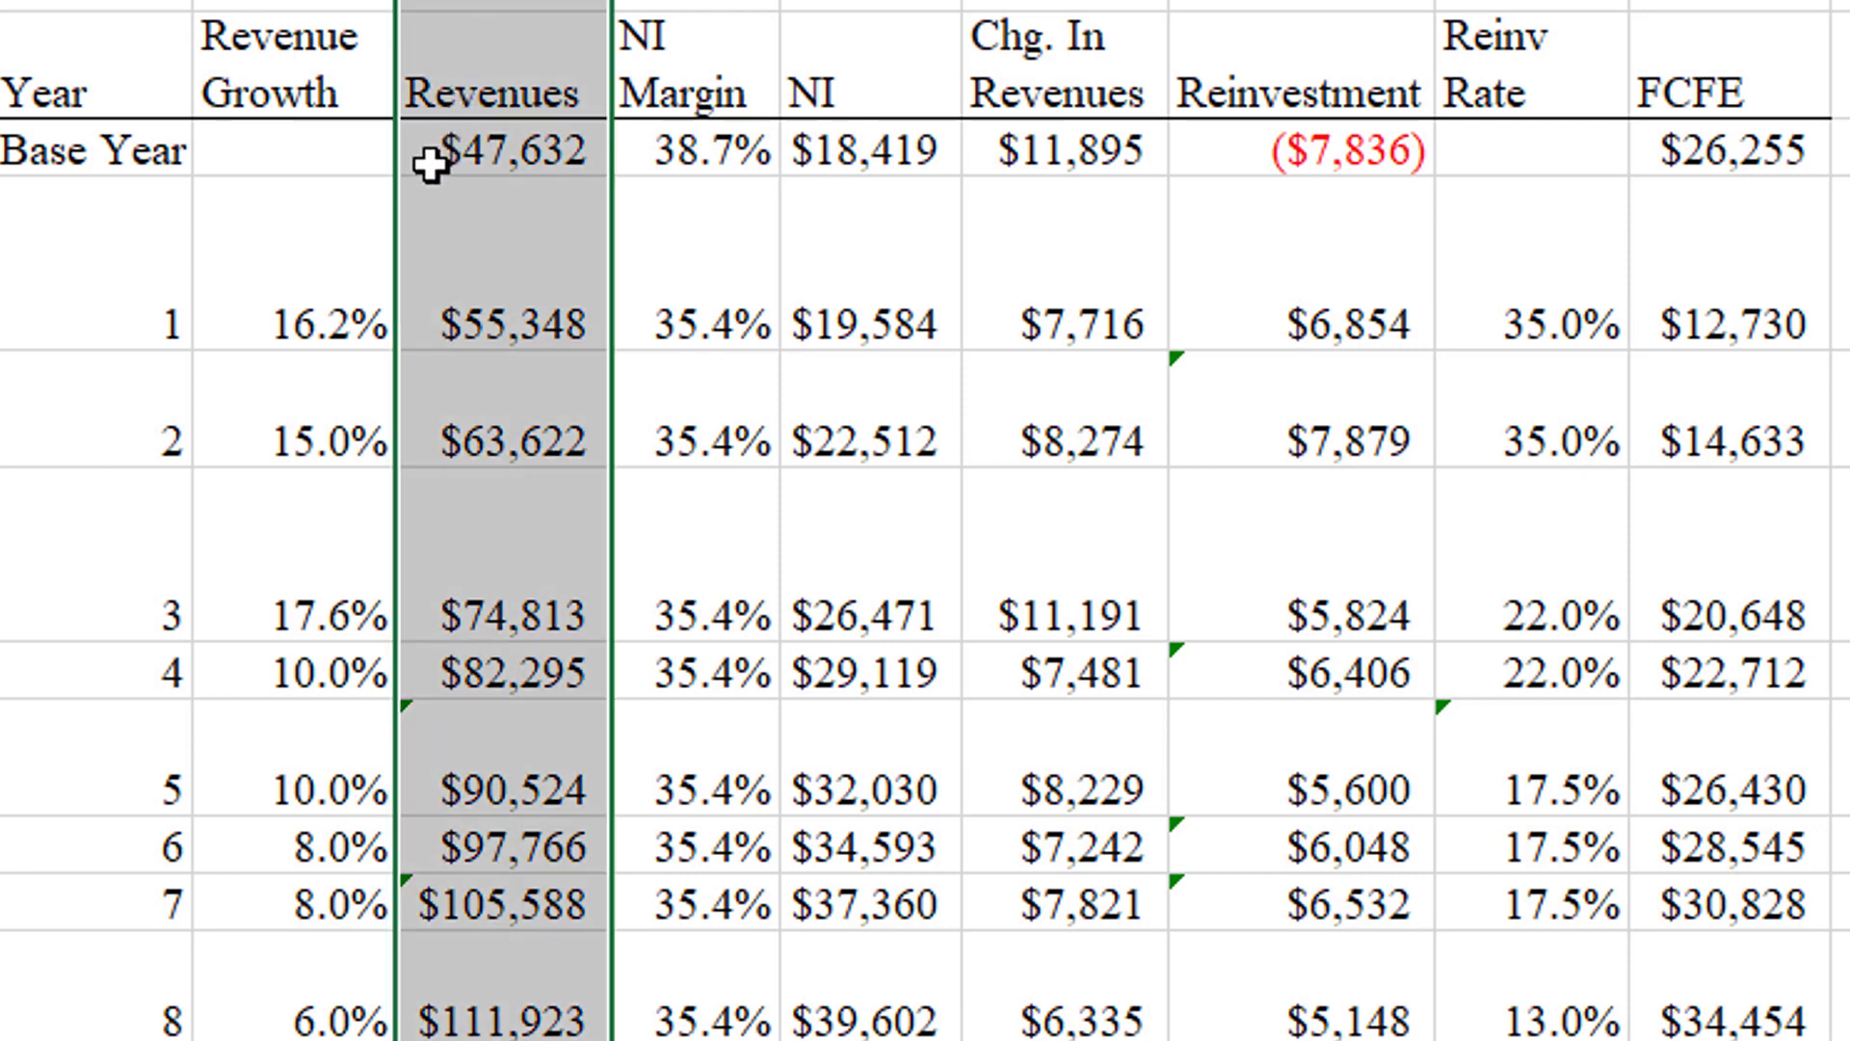
{"action": "left_click", "coordinate": [466, 149]}
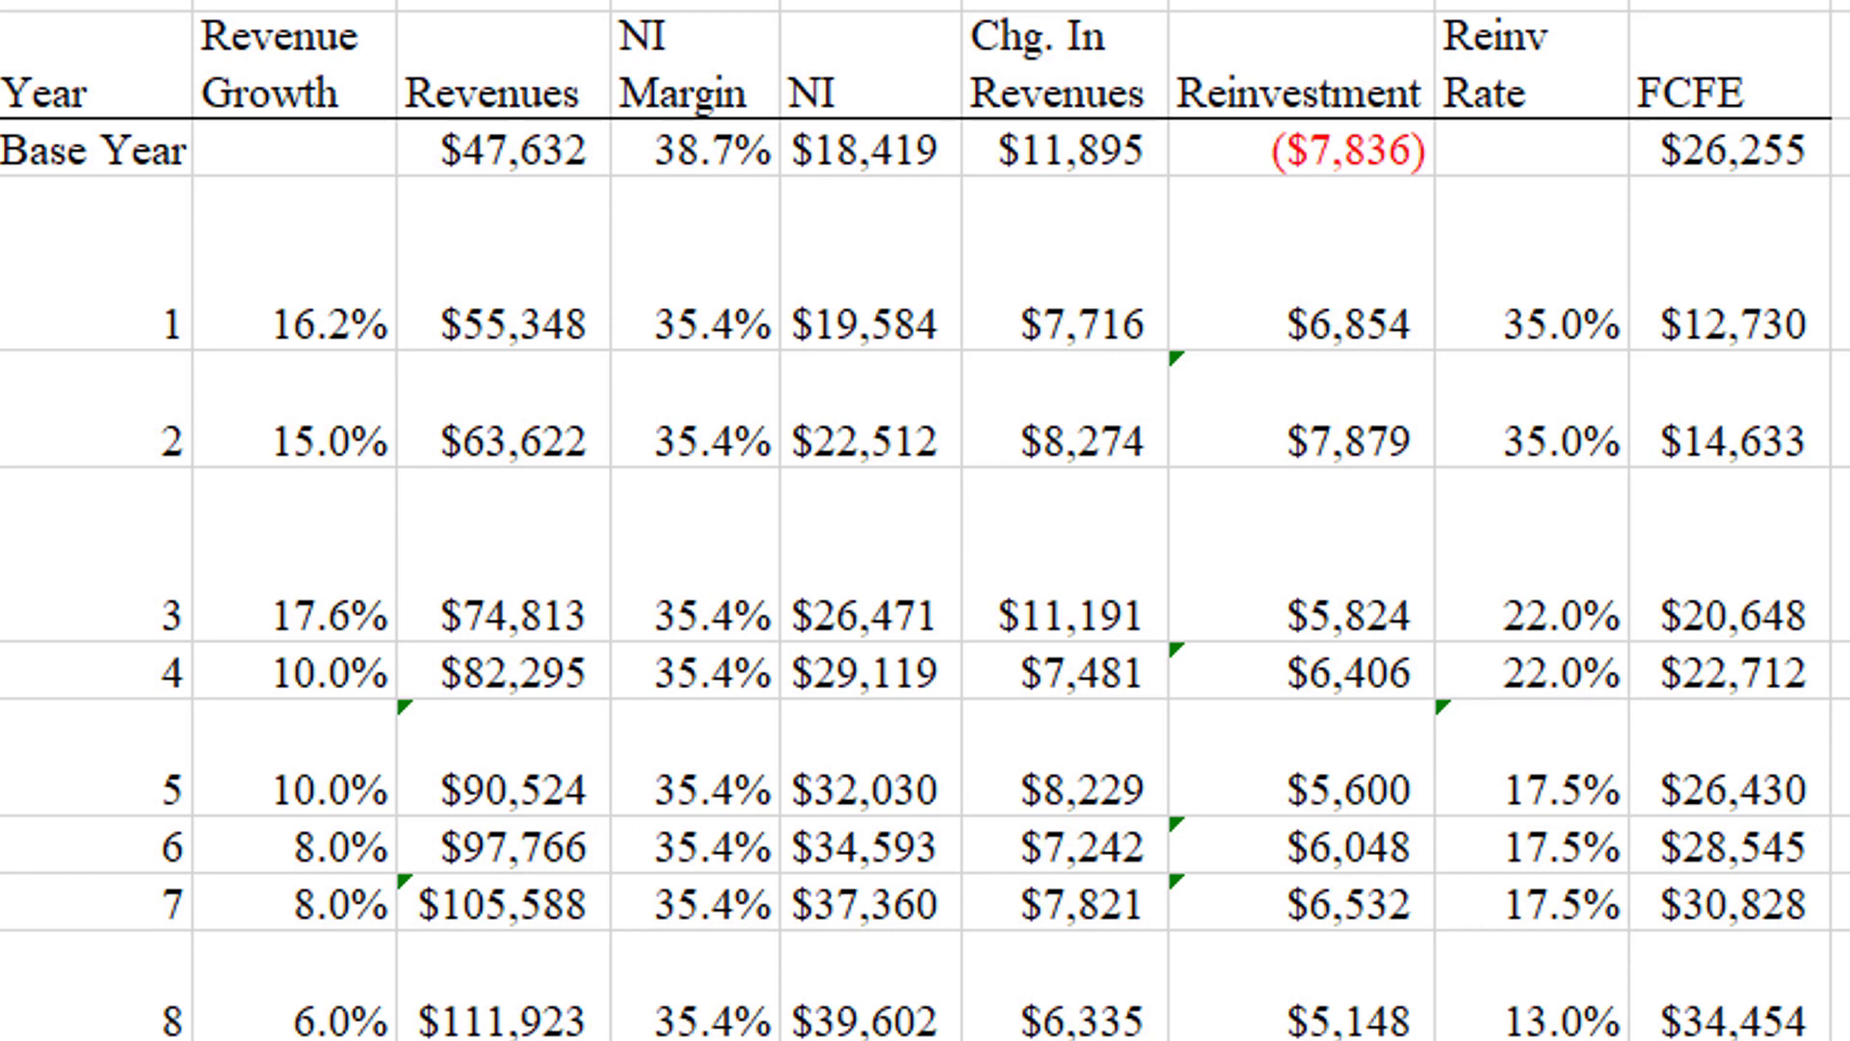
{"action": "left_click", "coordinate": [730, 2]}
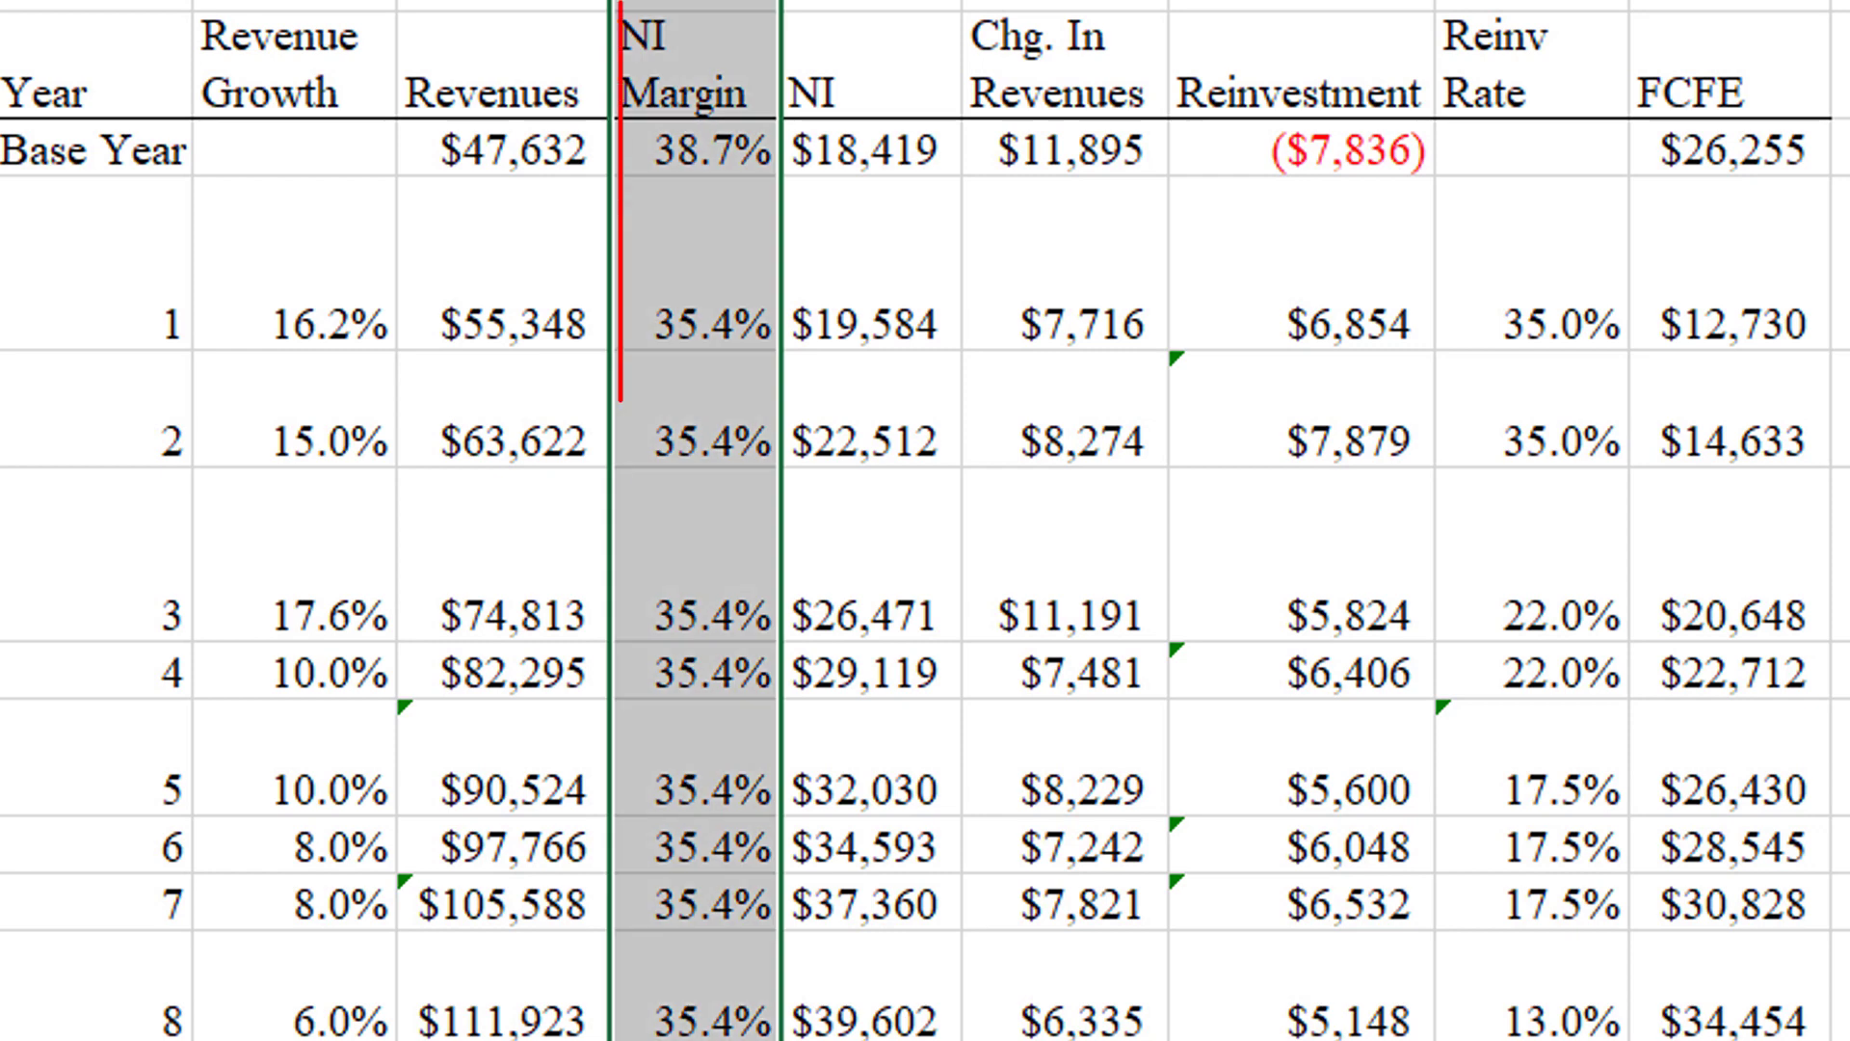
{"action": "left_click", "coordinate": [665, 145]}
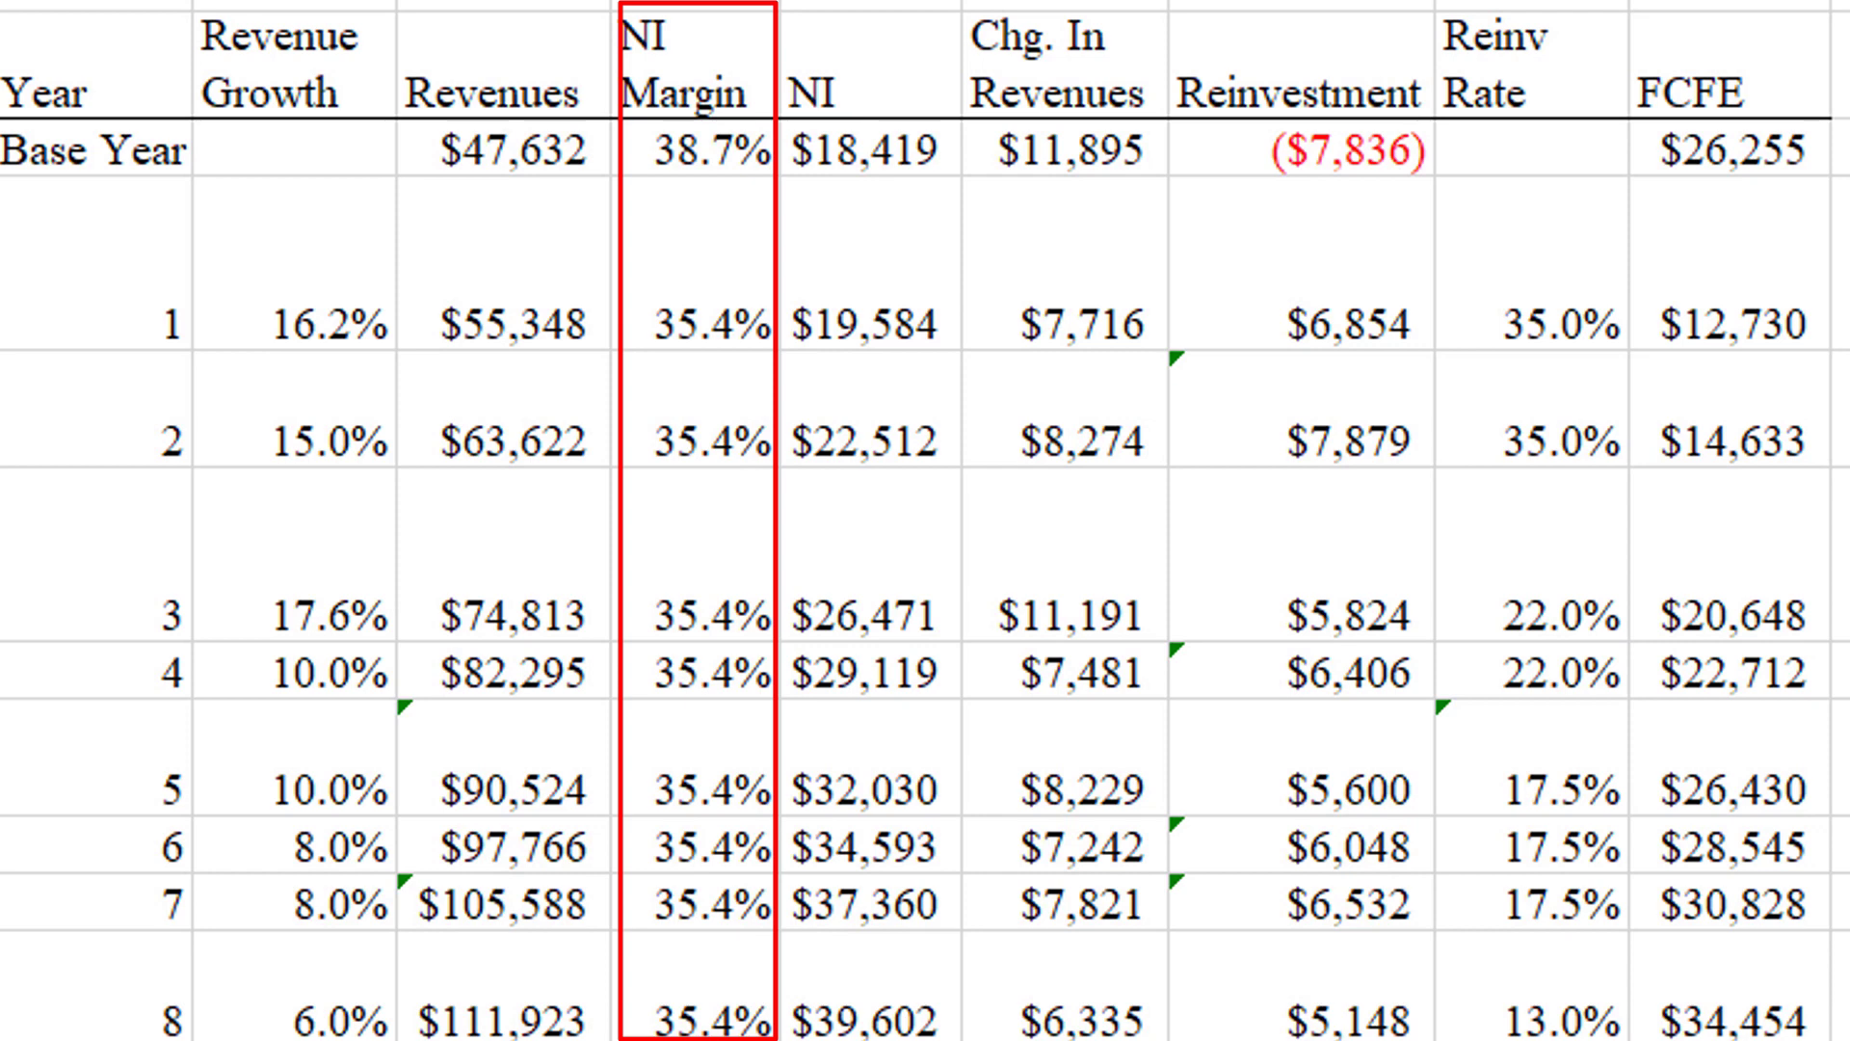
{"action": "left_click", "coordinate": [715, 231]}
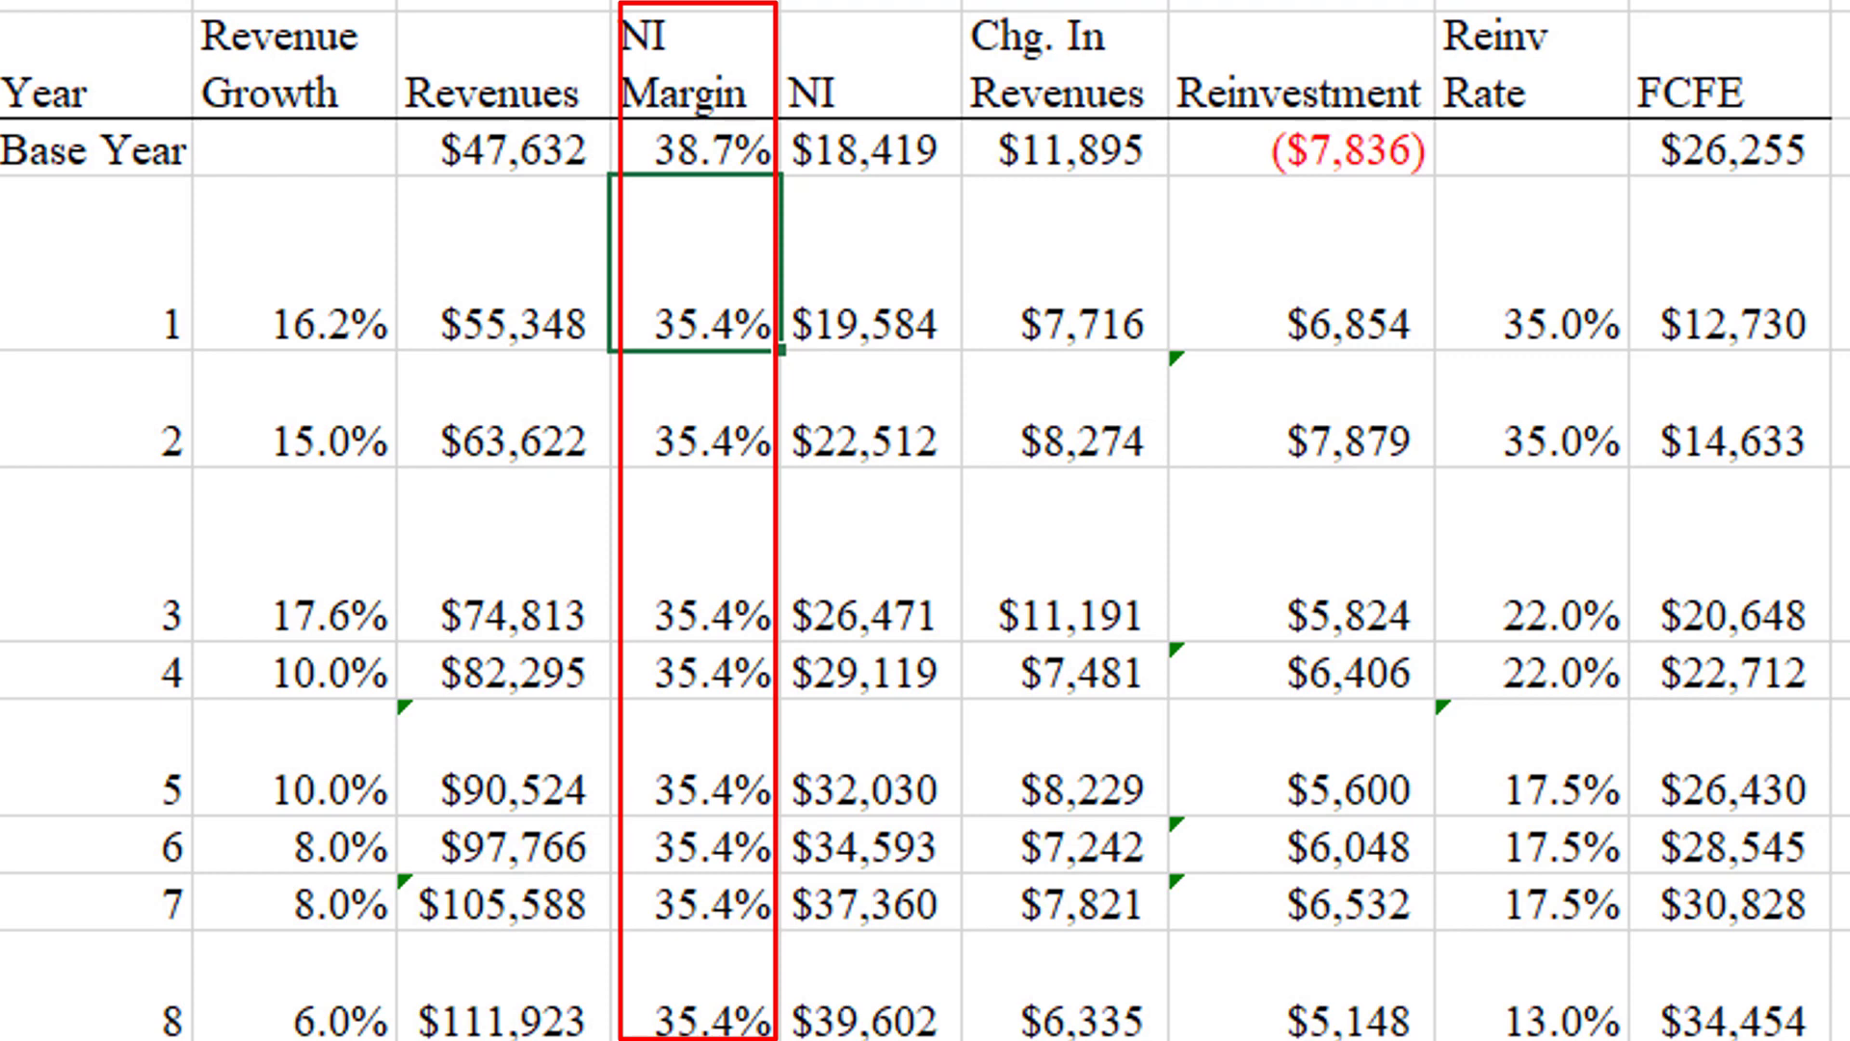
{"action": "left_click", "coordinate": [694, 0]}
{"action": "left_click", "coordinate": [693, 0]}
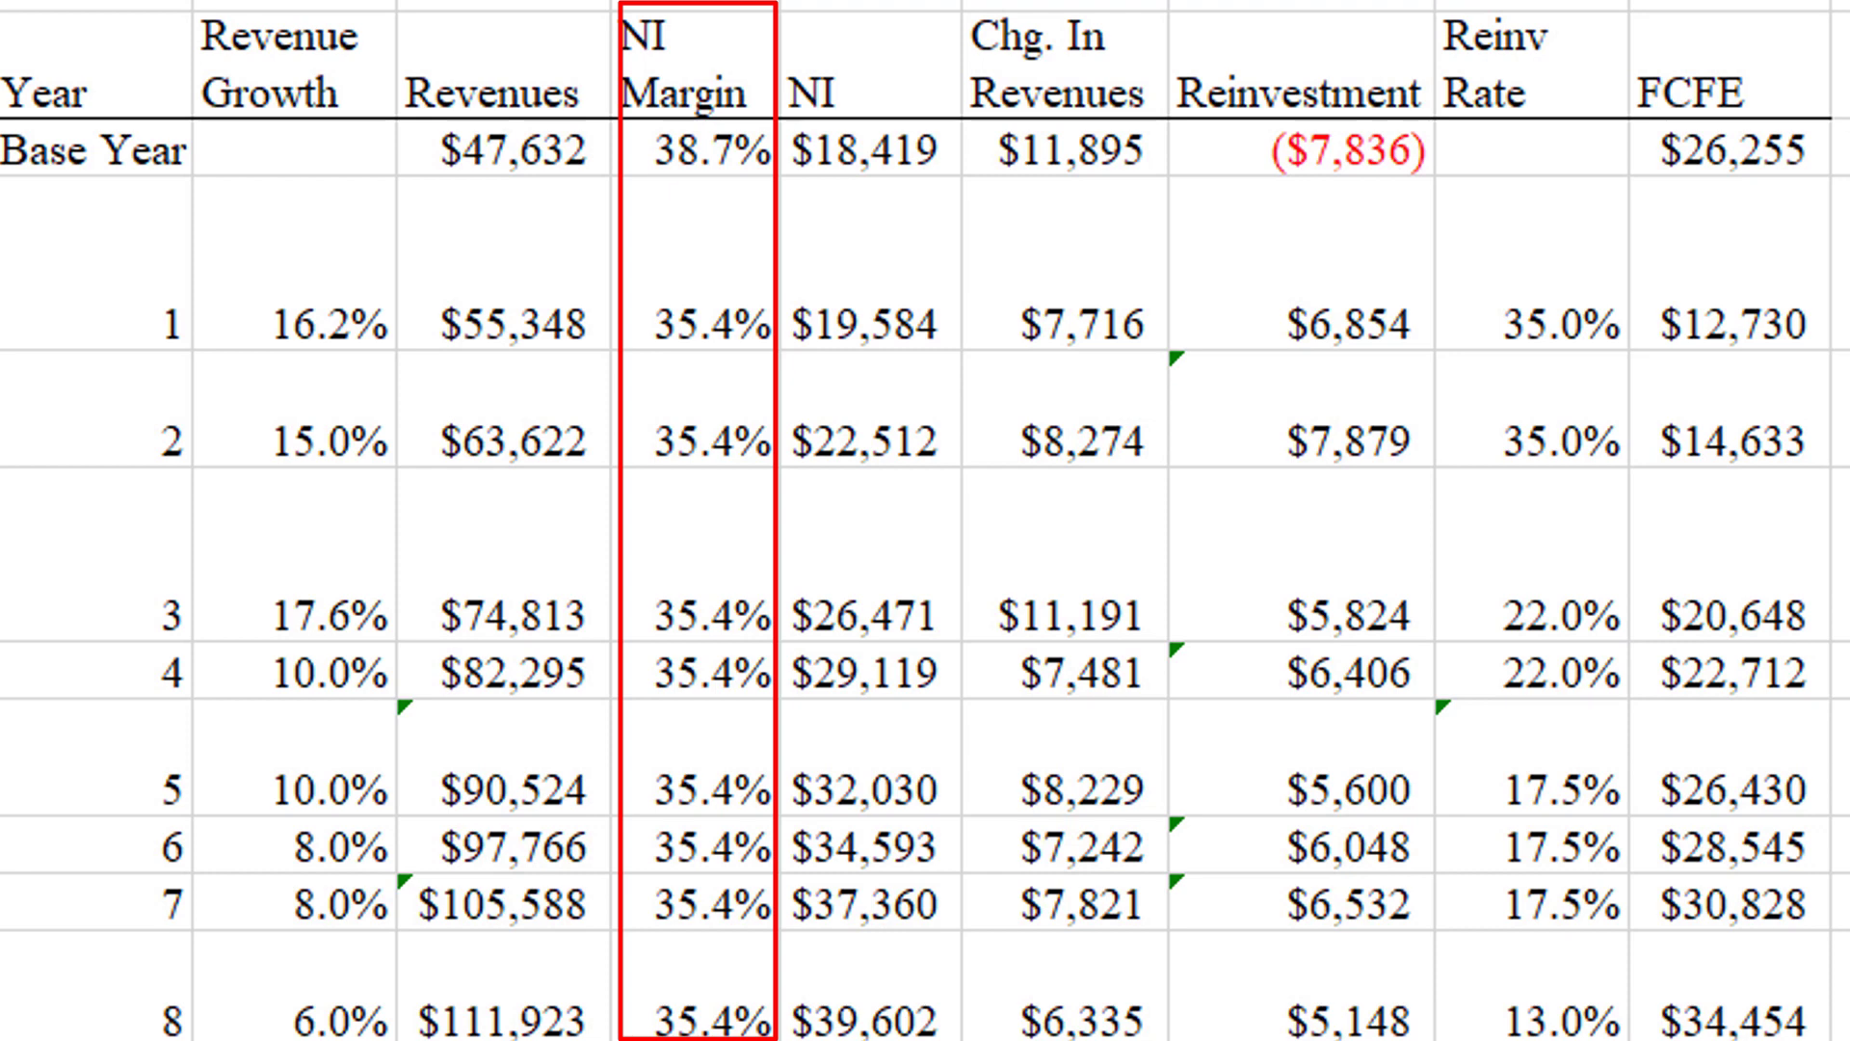
{"action": "left_click", "coordinate": [503, 0]}
{"action": "left_click", "coordinate": [698, 0]}
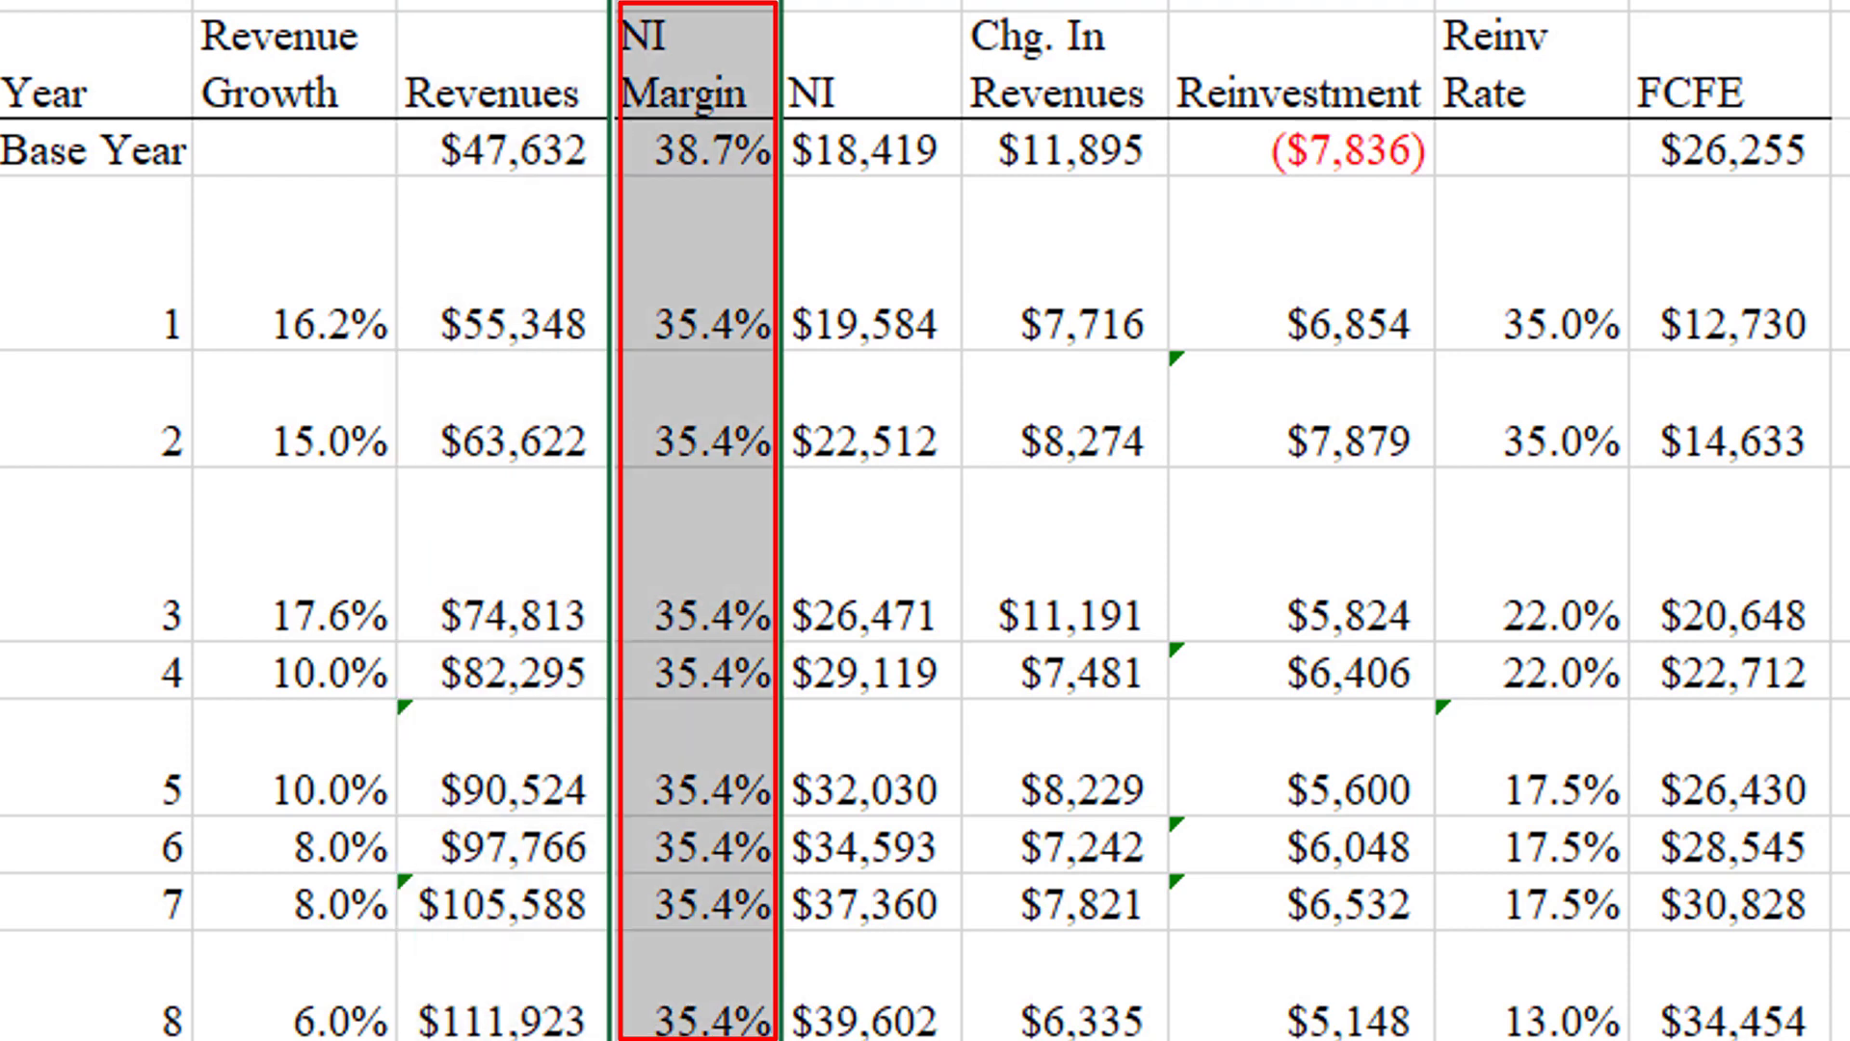
{"action": "left_click", "coordinate": [872, 0]}
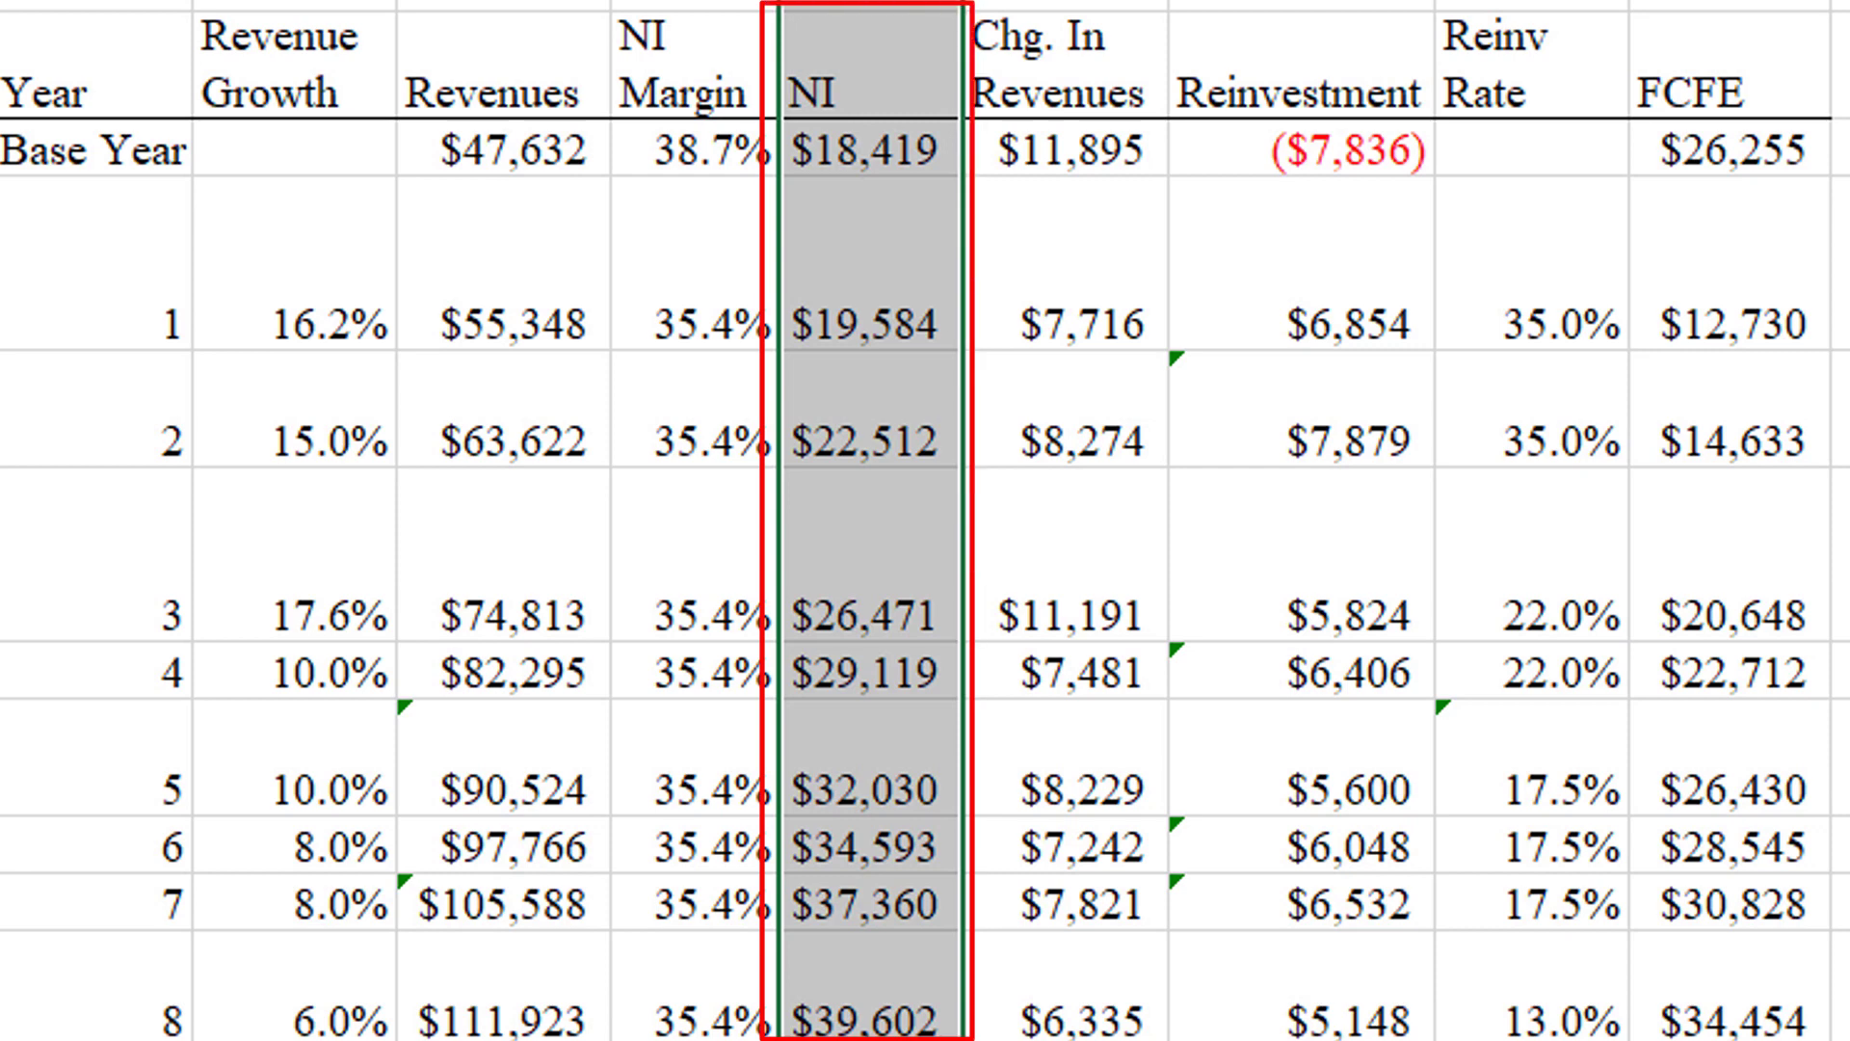
{"action": "left_click", "coordinate": [1301, 0]}
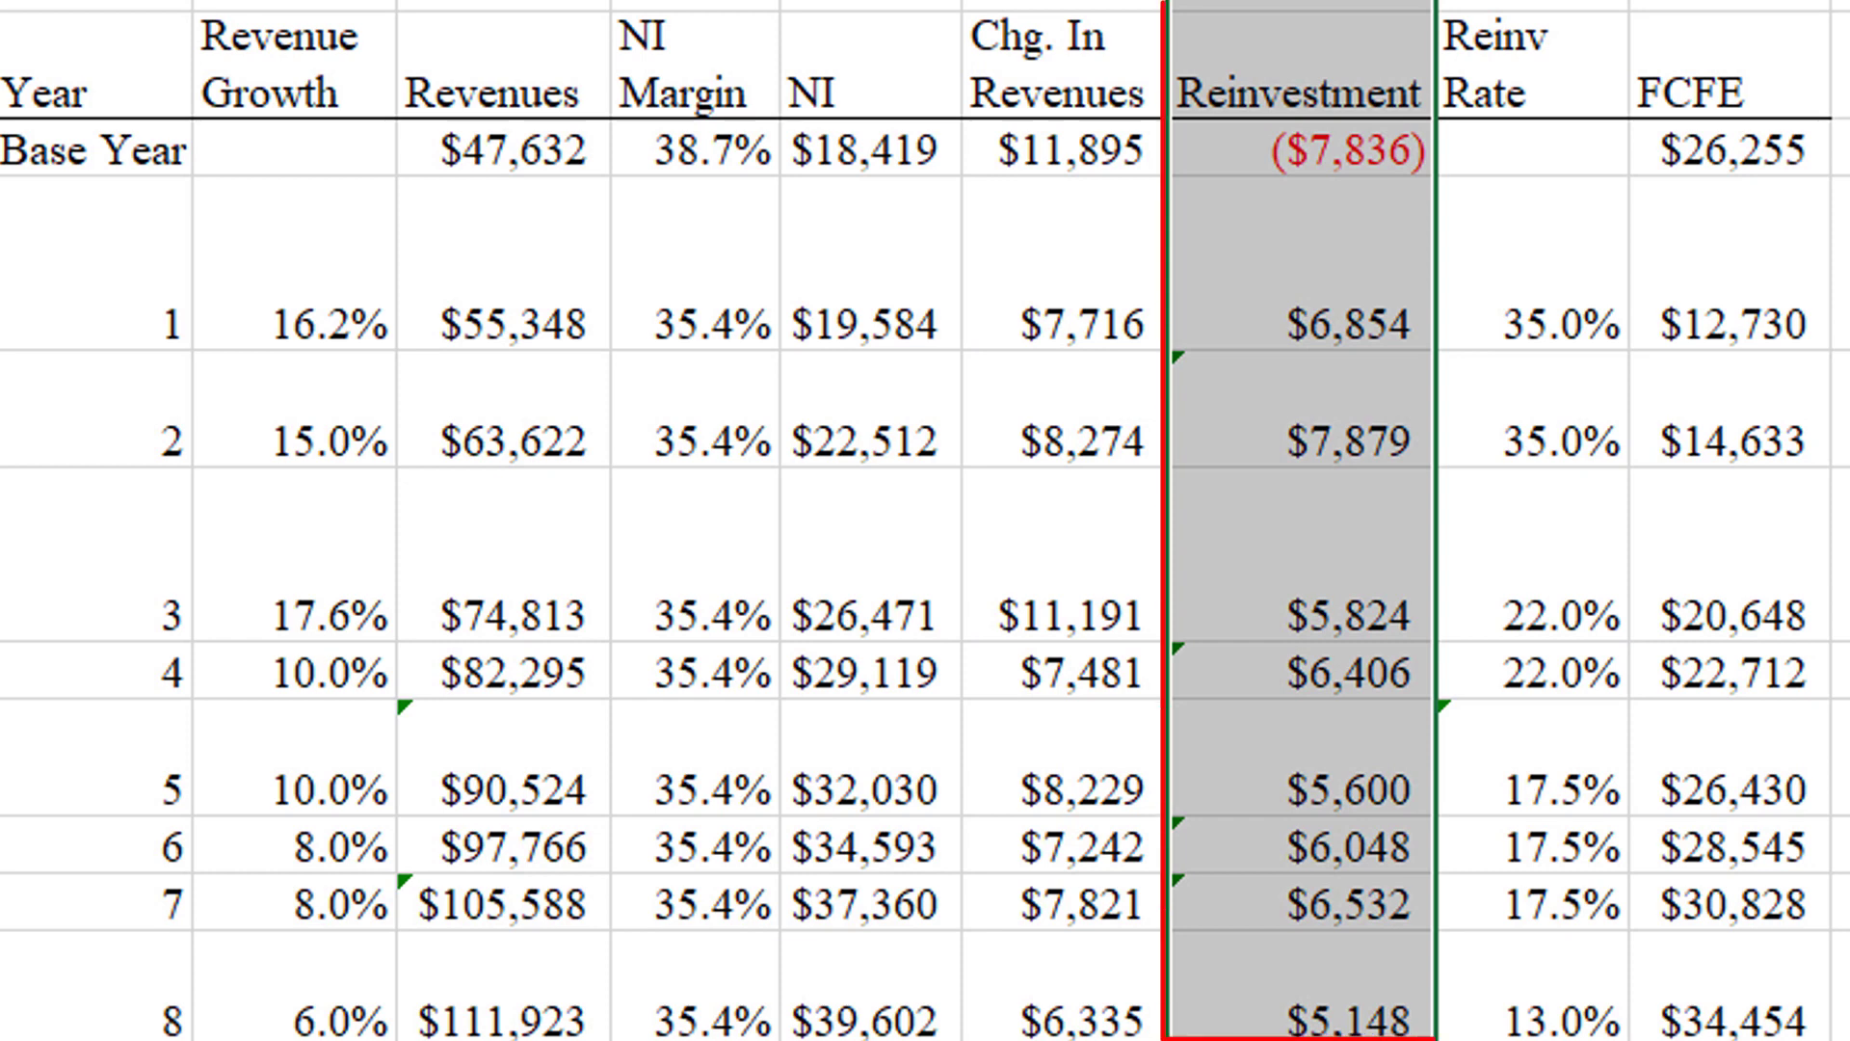
{"action": "left_click", "coordinate": [1534, 0]}
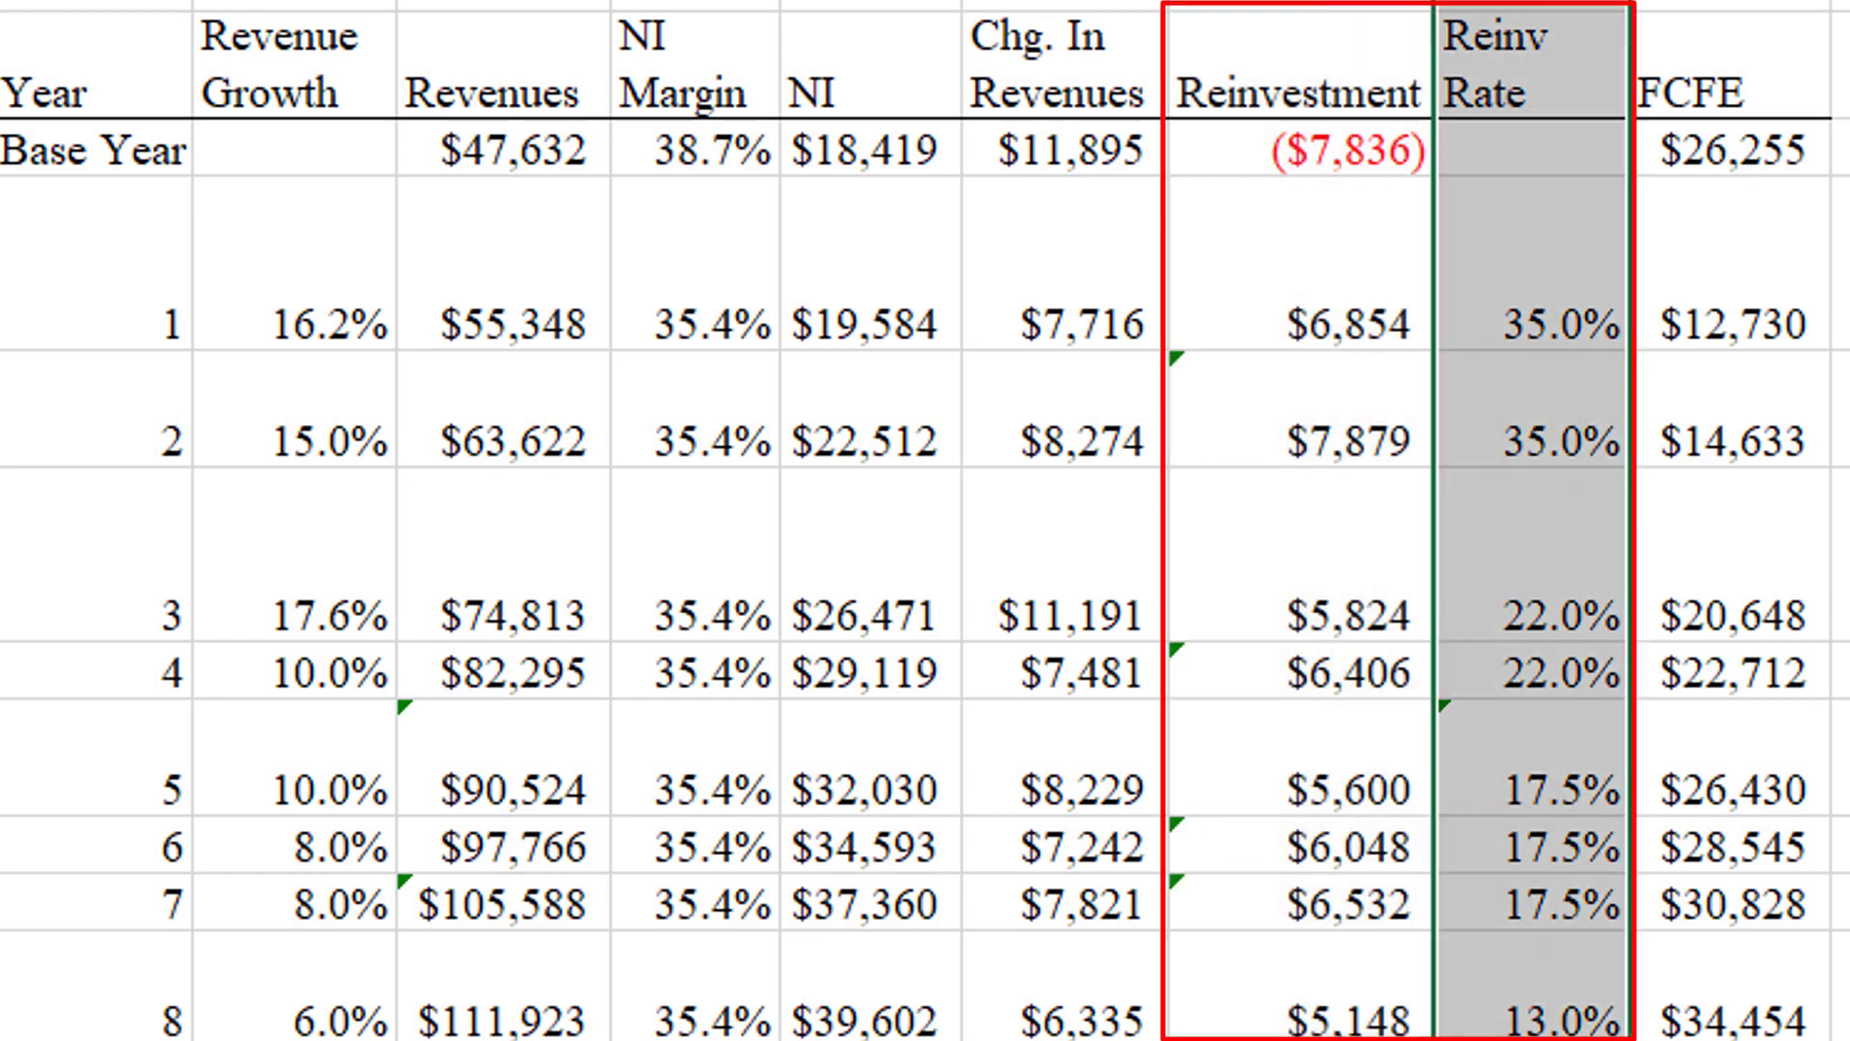
{"action": "left_click", "coordinate": [1546, 289]}
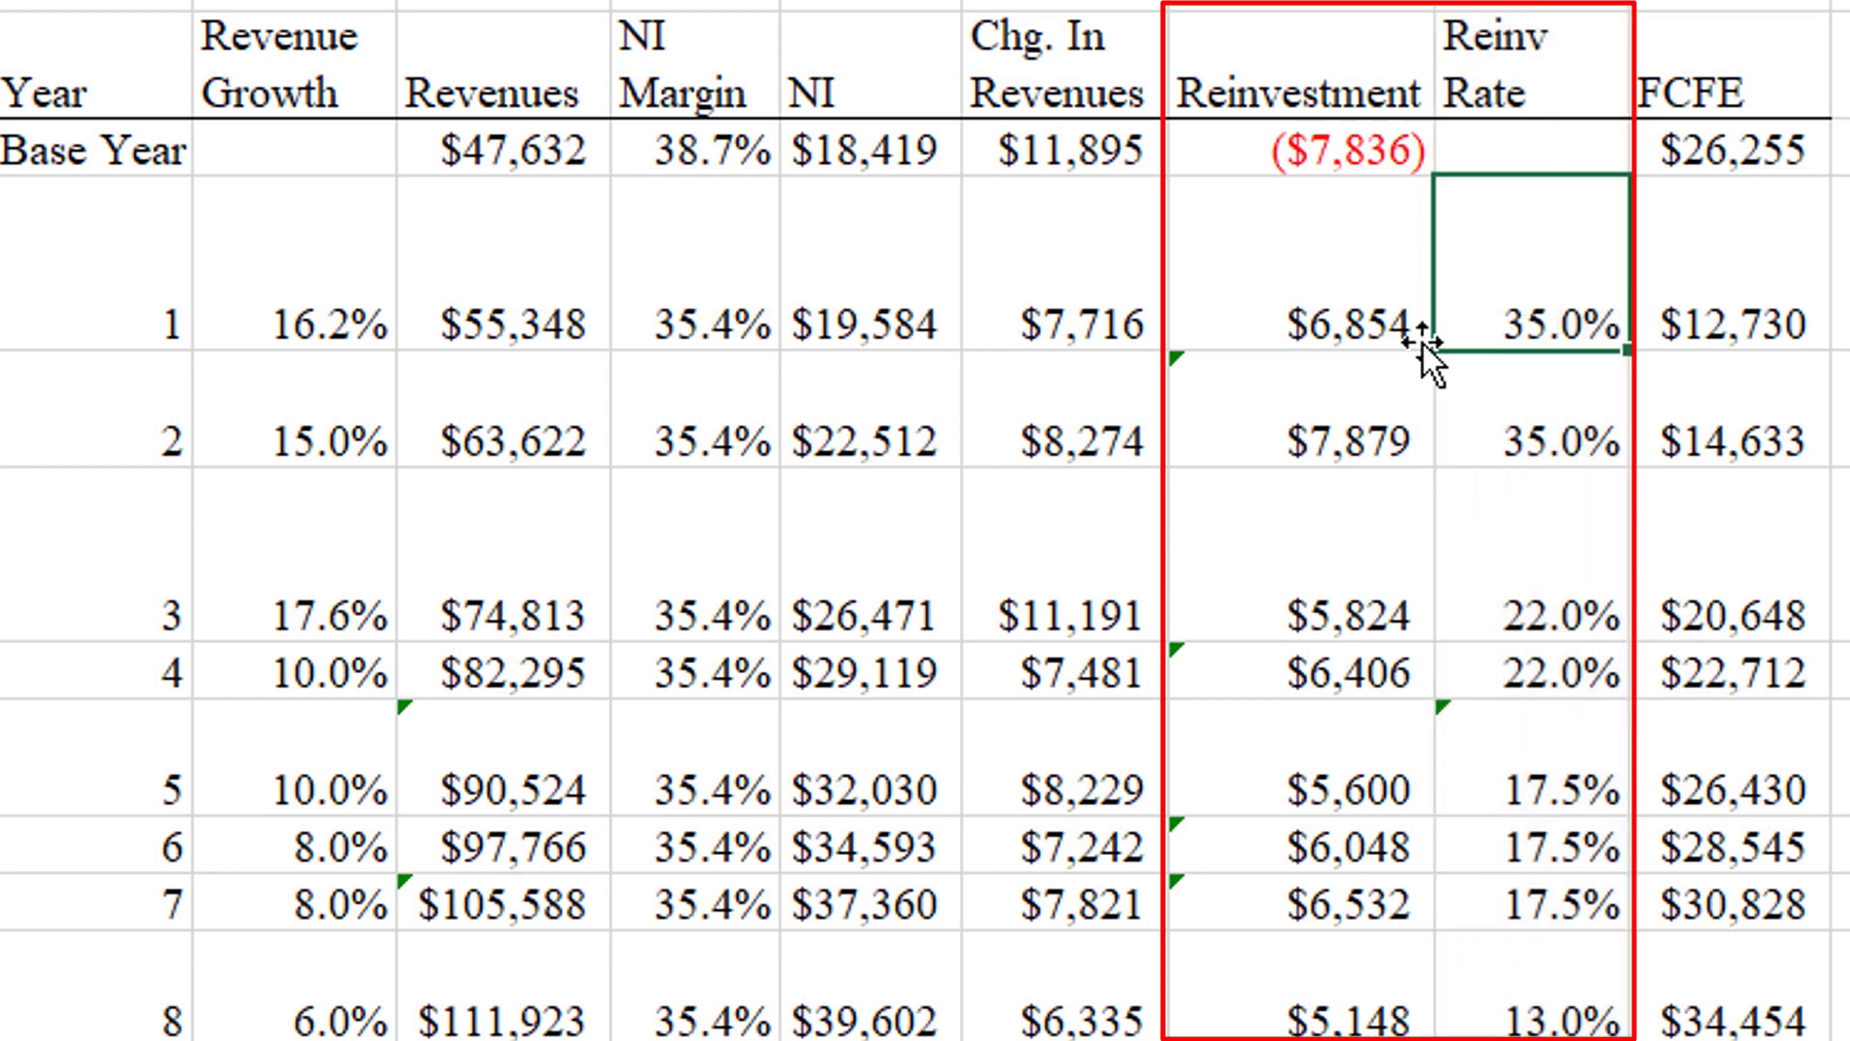
{"action": "left_click_drag", "start_coordinate": [302, 270], "coordinate": [301, 400]}
{"action": "left_click", "coordinate": [1516, 302]}
{"action": "left_click", "coordinate": [1215, 265]}
{"action": "left_click", "coordinate": [1207, 406]}
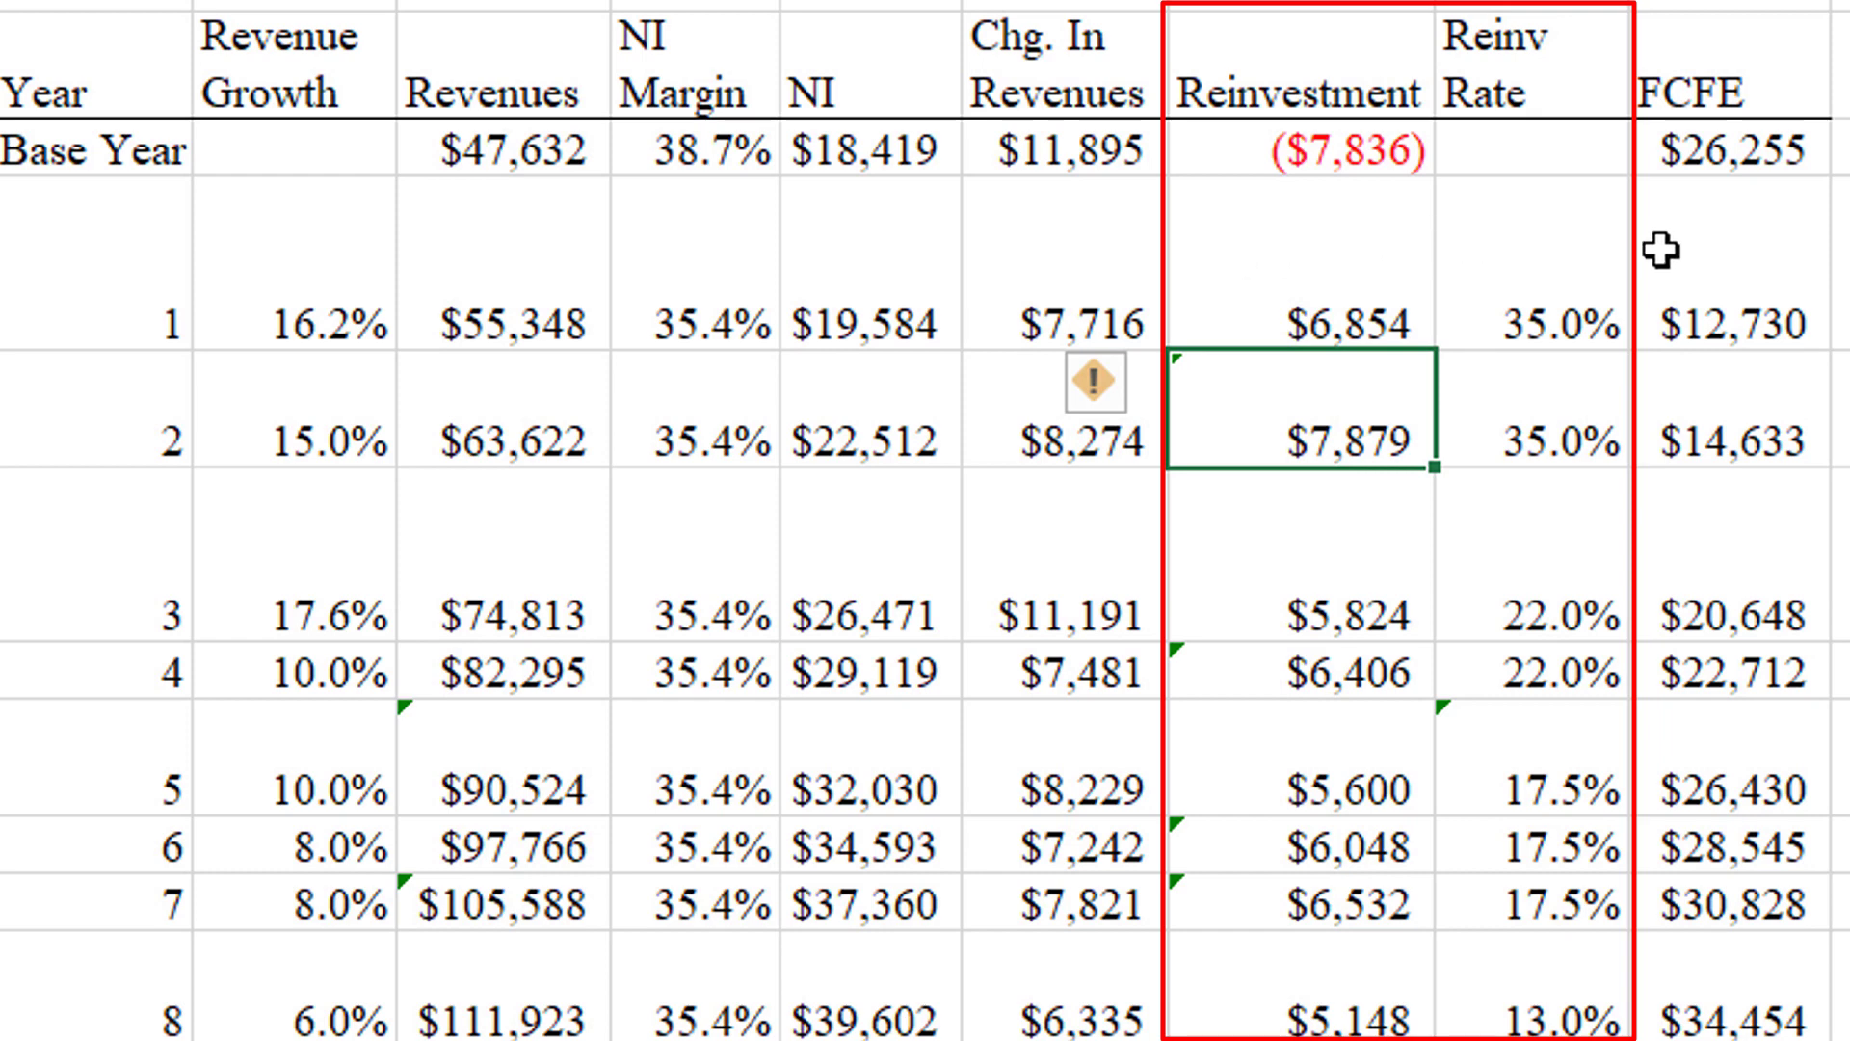
{"action": "left_click", "coordinate": [1845, 217]}
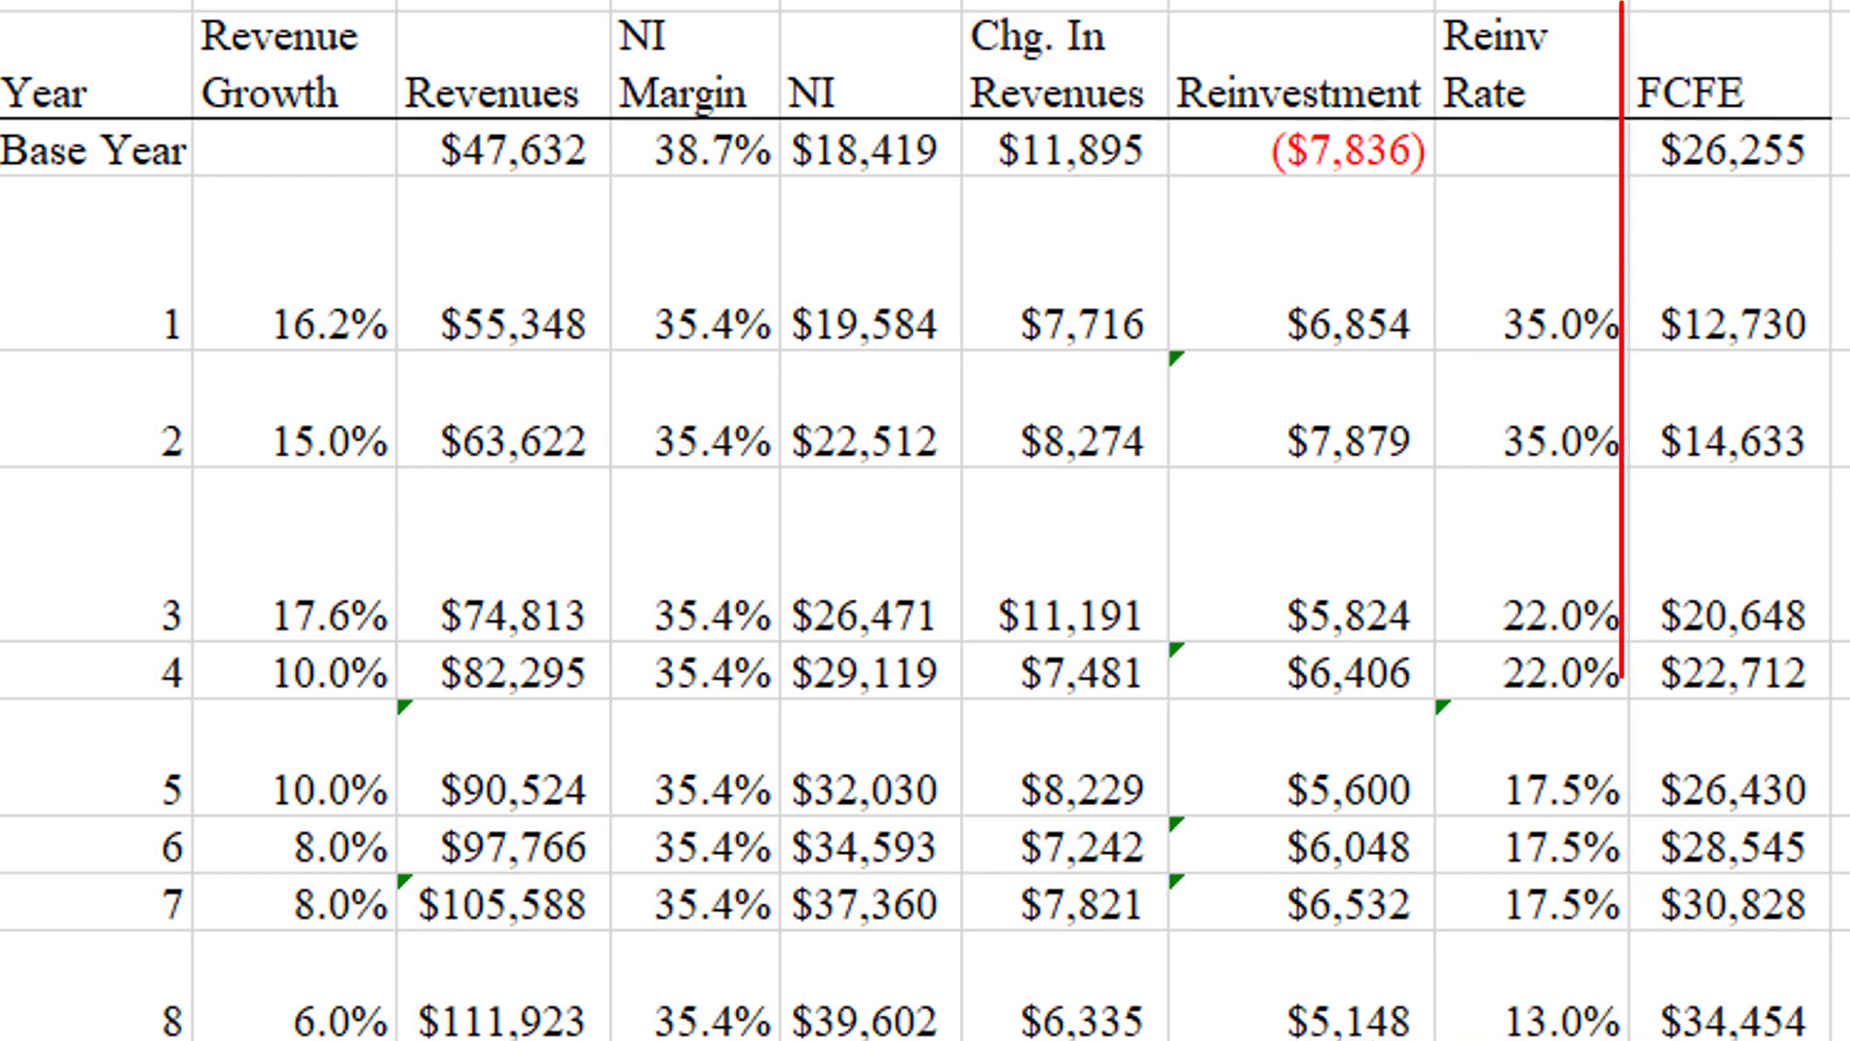
{"action": "left_click", "coordinate": [1730, 4]}
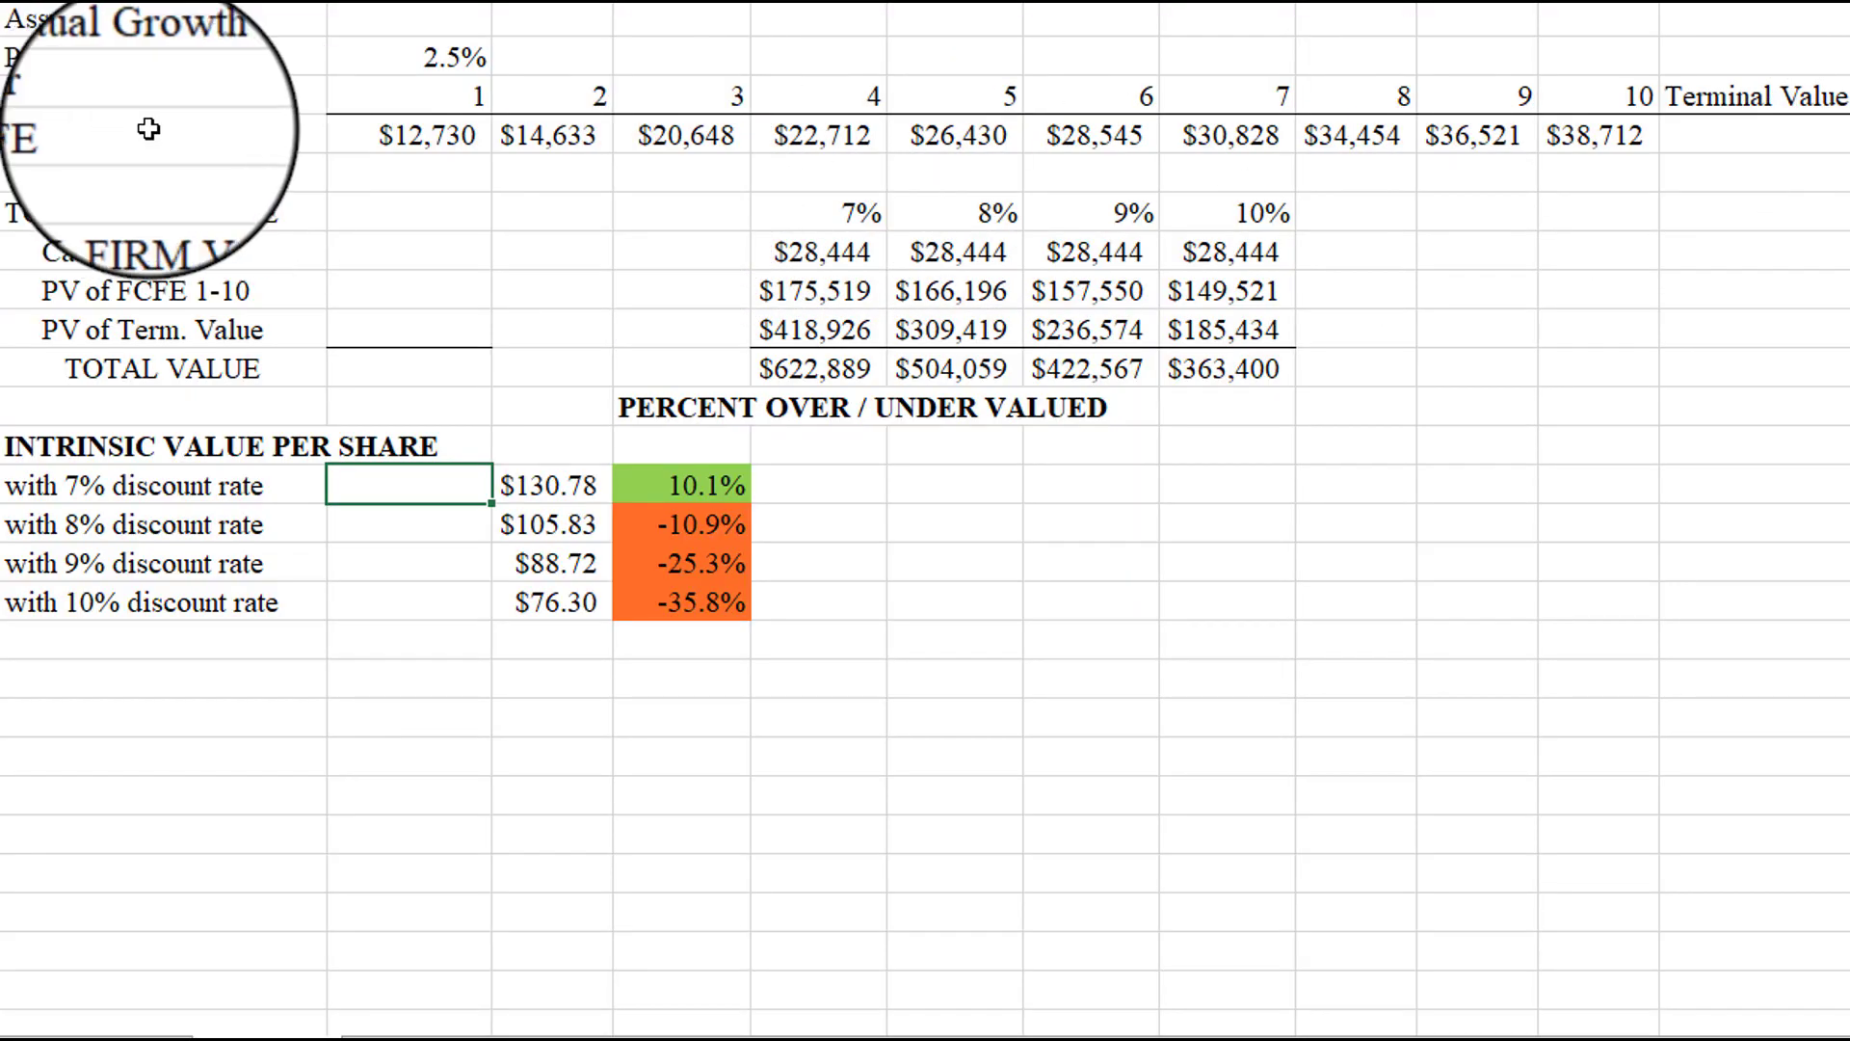
Step: Review the year 1–10 FCFE values and the terminal value calculation in the FCFE row
{"action": "left_click_drag", "start_coordinate": [407, 121], "coordinate": [1619, 135]}
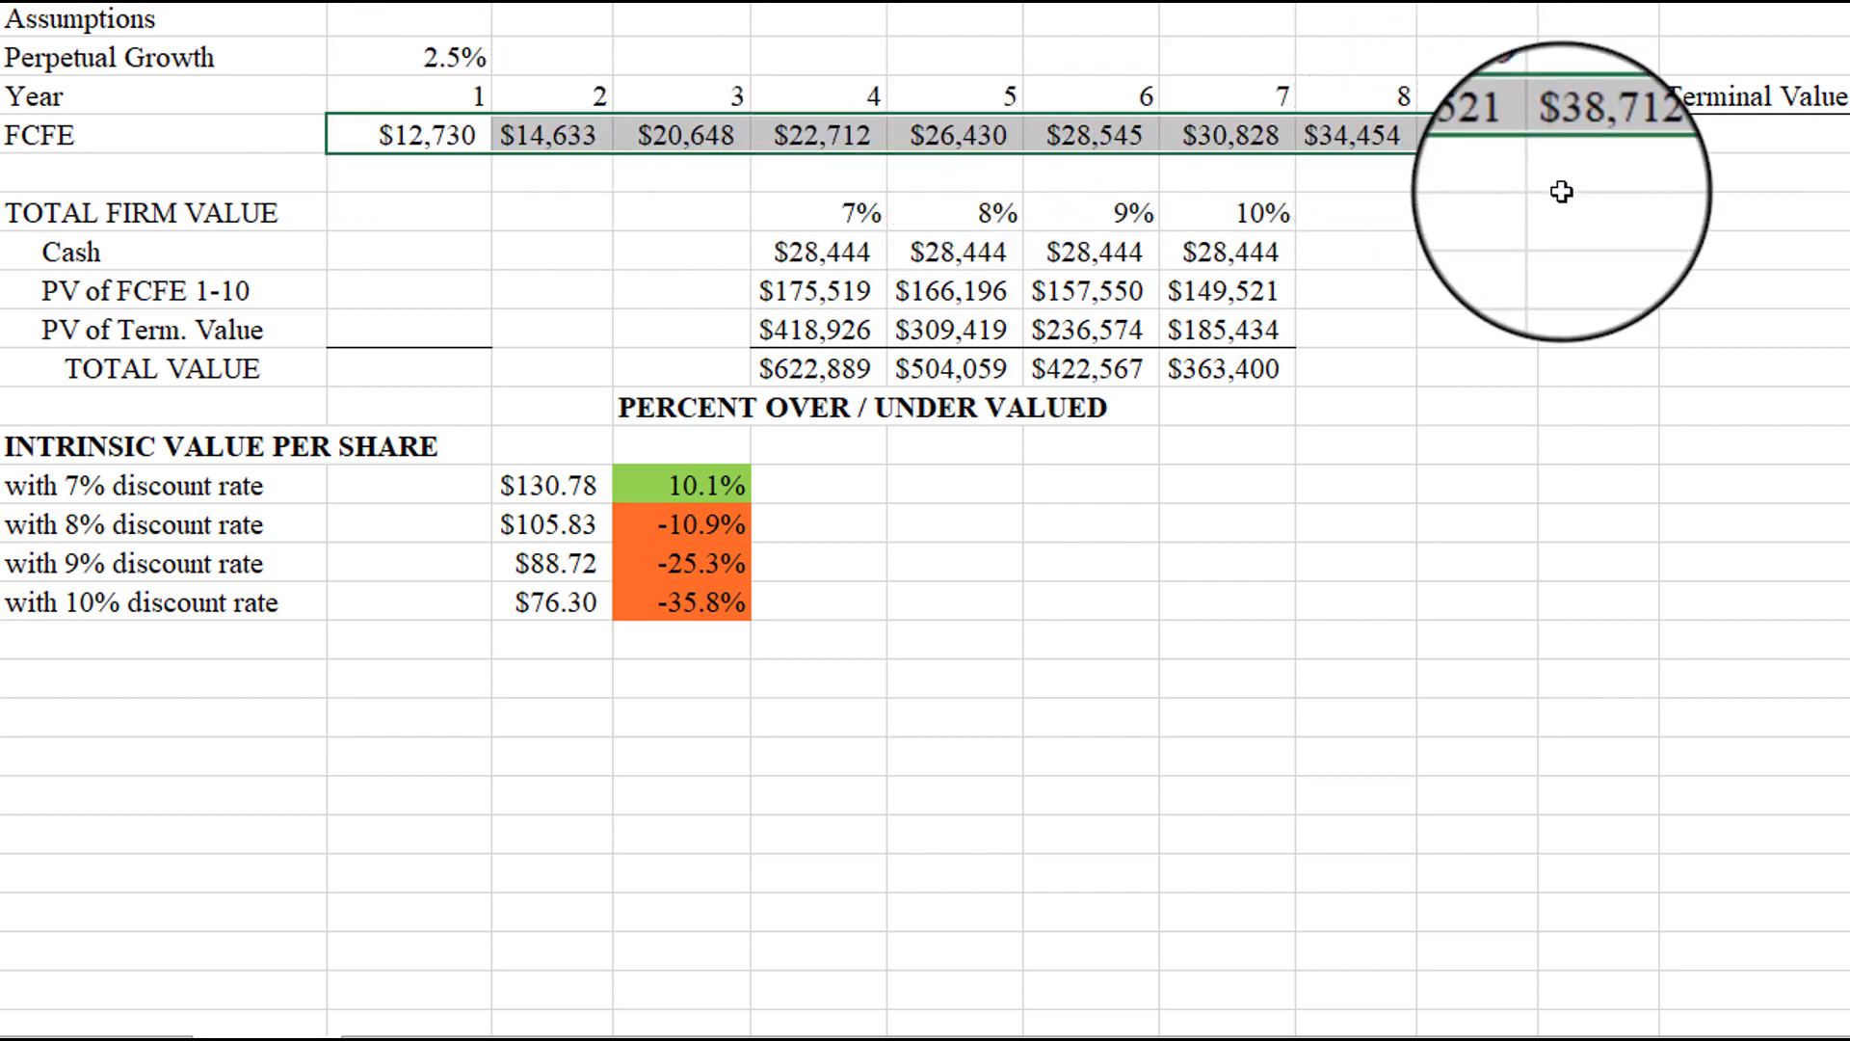
{"action": "left_click", "coordinate": [1590, 174]}
{"action": "left_click", "coordinate": [1763, 137]}
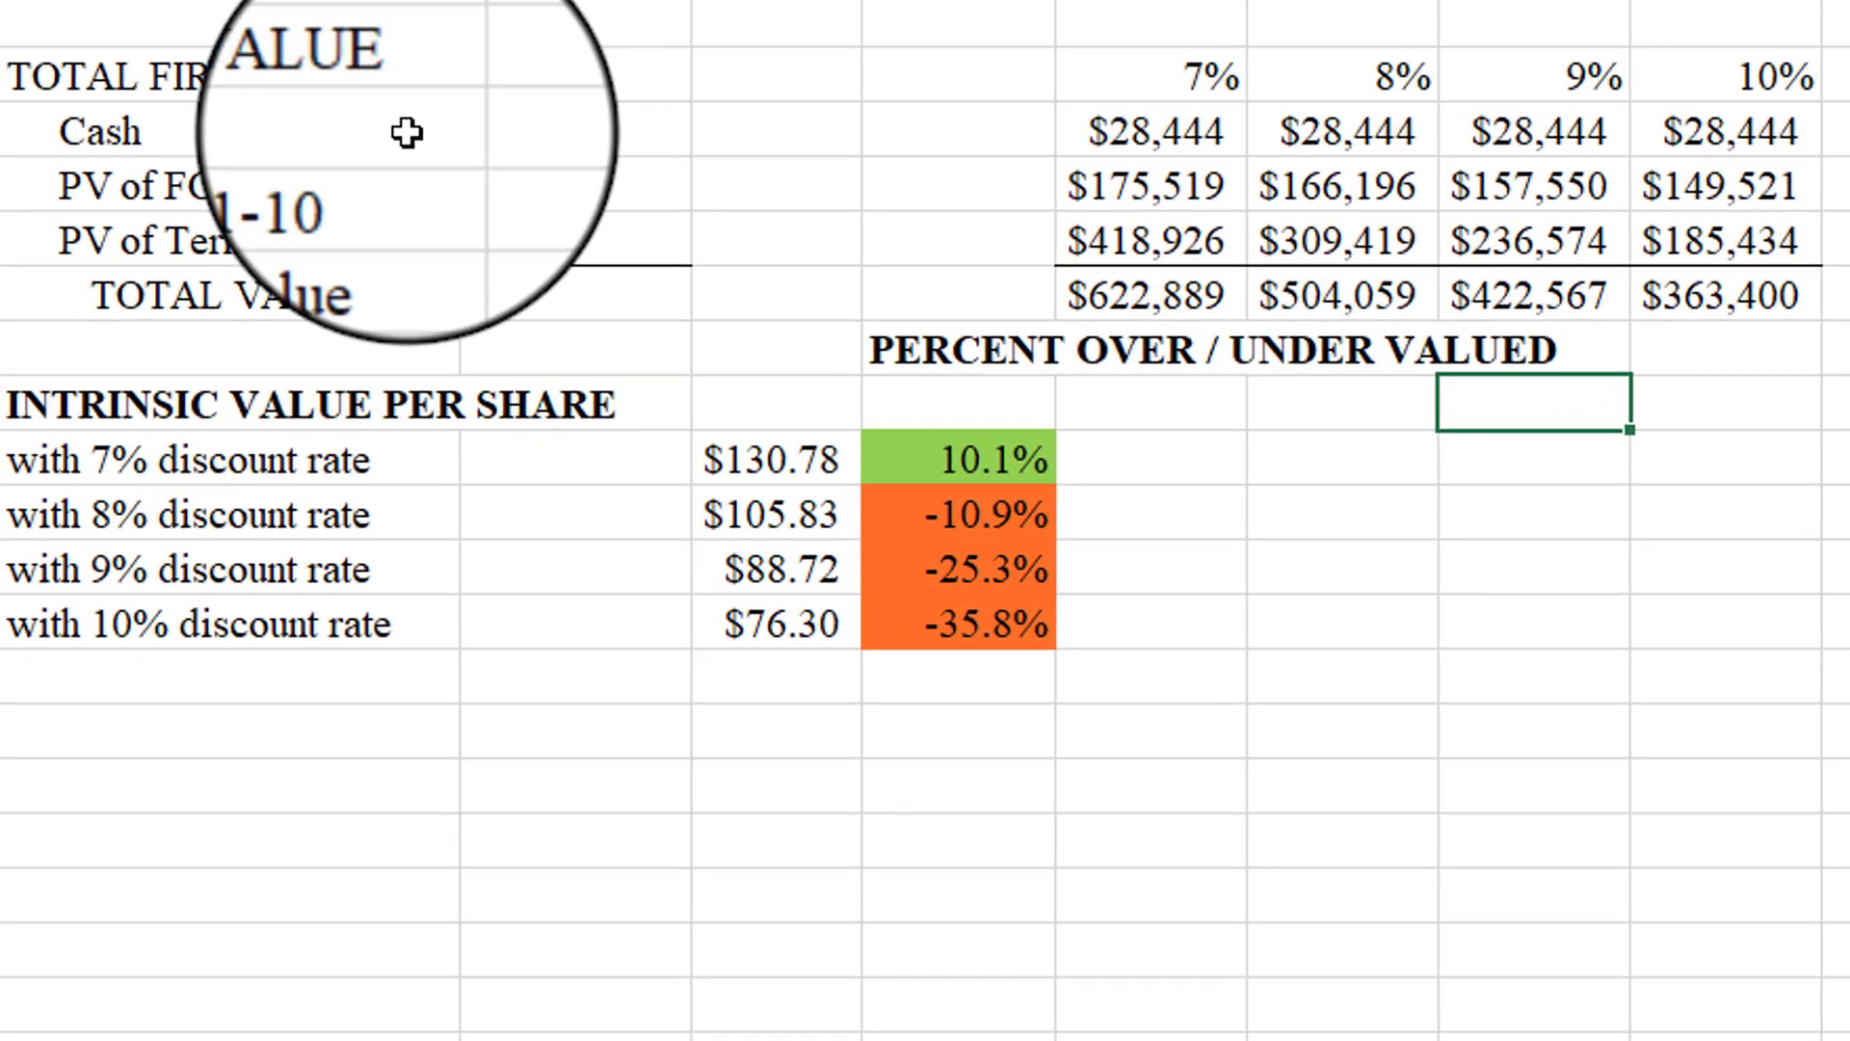
Step: Inspect the Cash, PV of FCFE 1-10 and PV of Term. Value rows of total firm value
{"action": "left_click", "coordinate": [292, 252]}
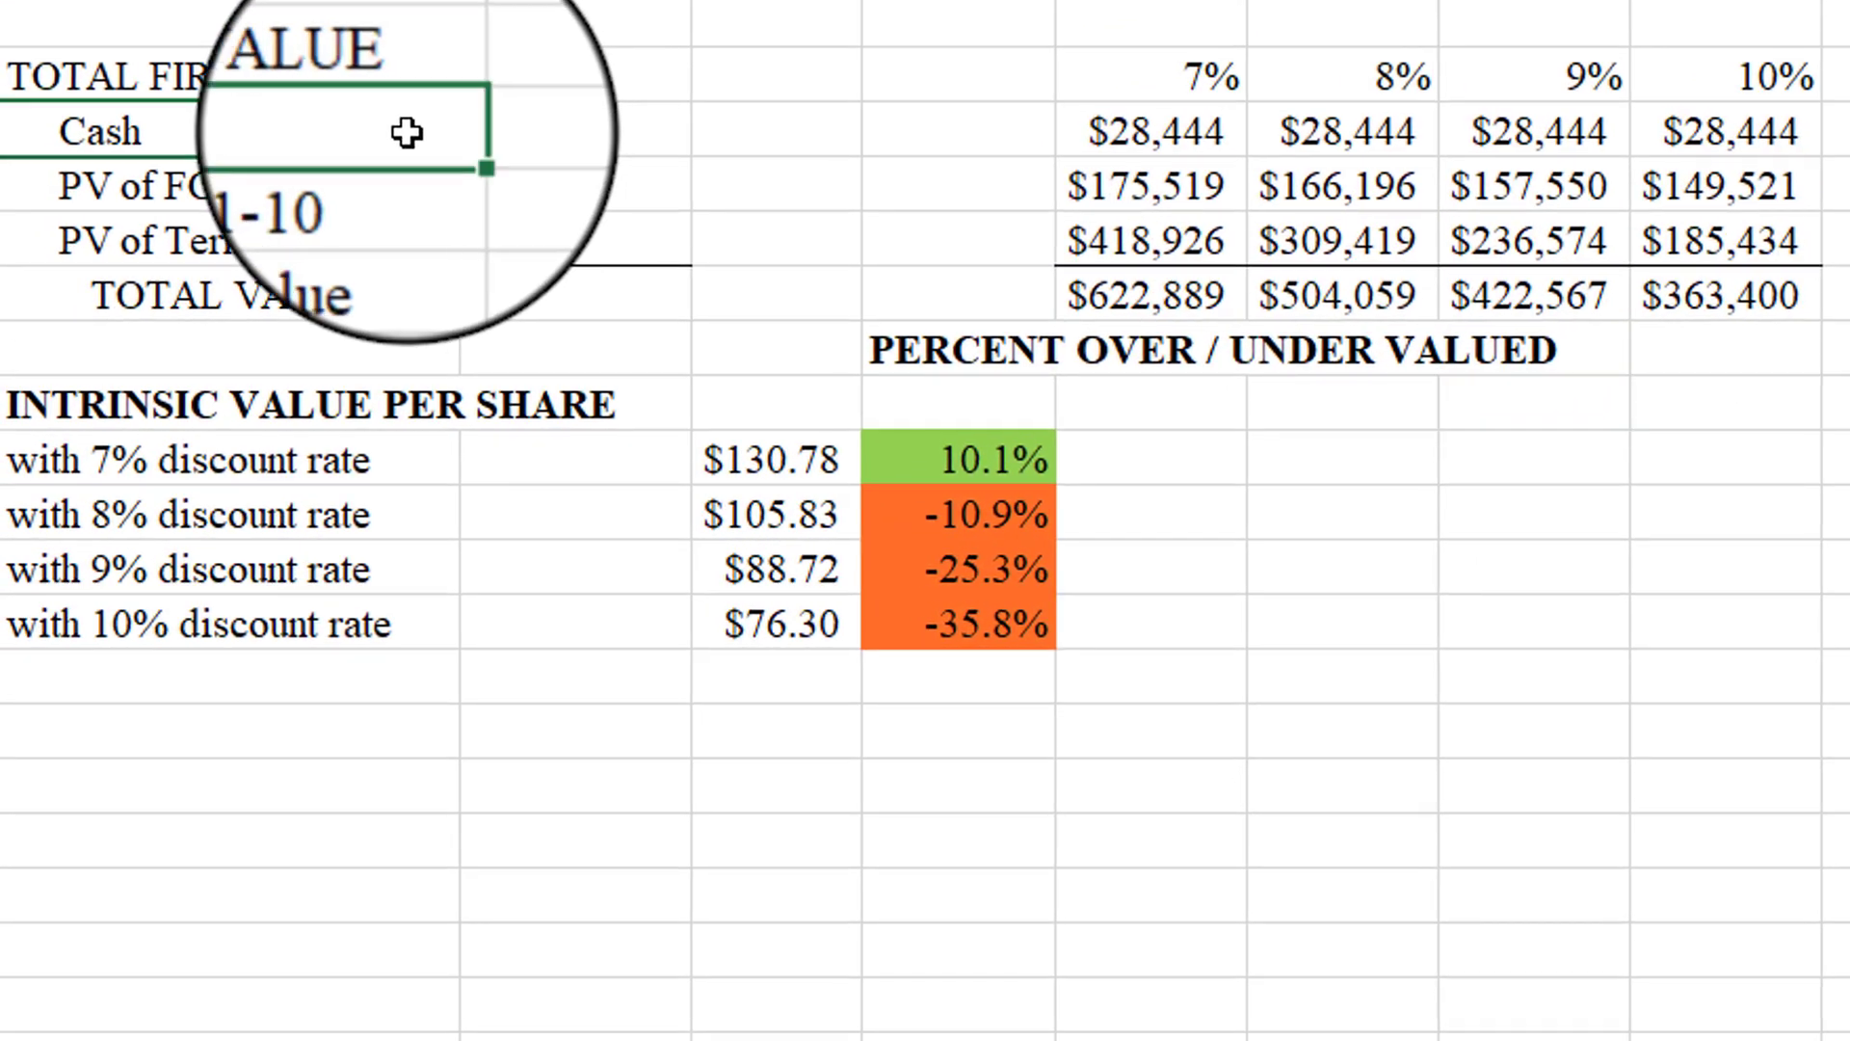
{"action": "left_click", "coordinate": [425, 199]}
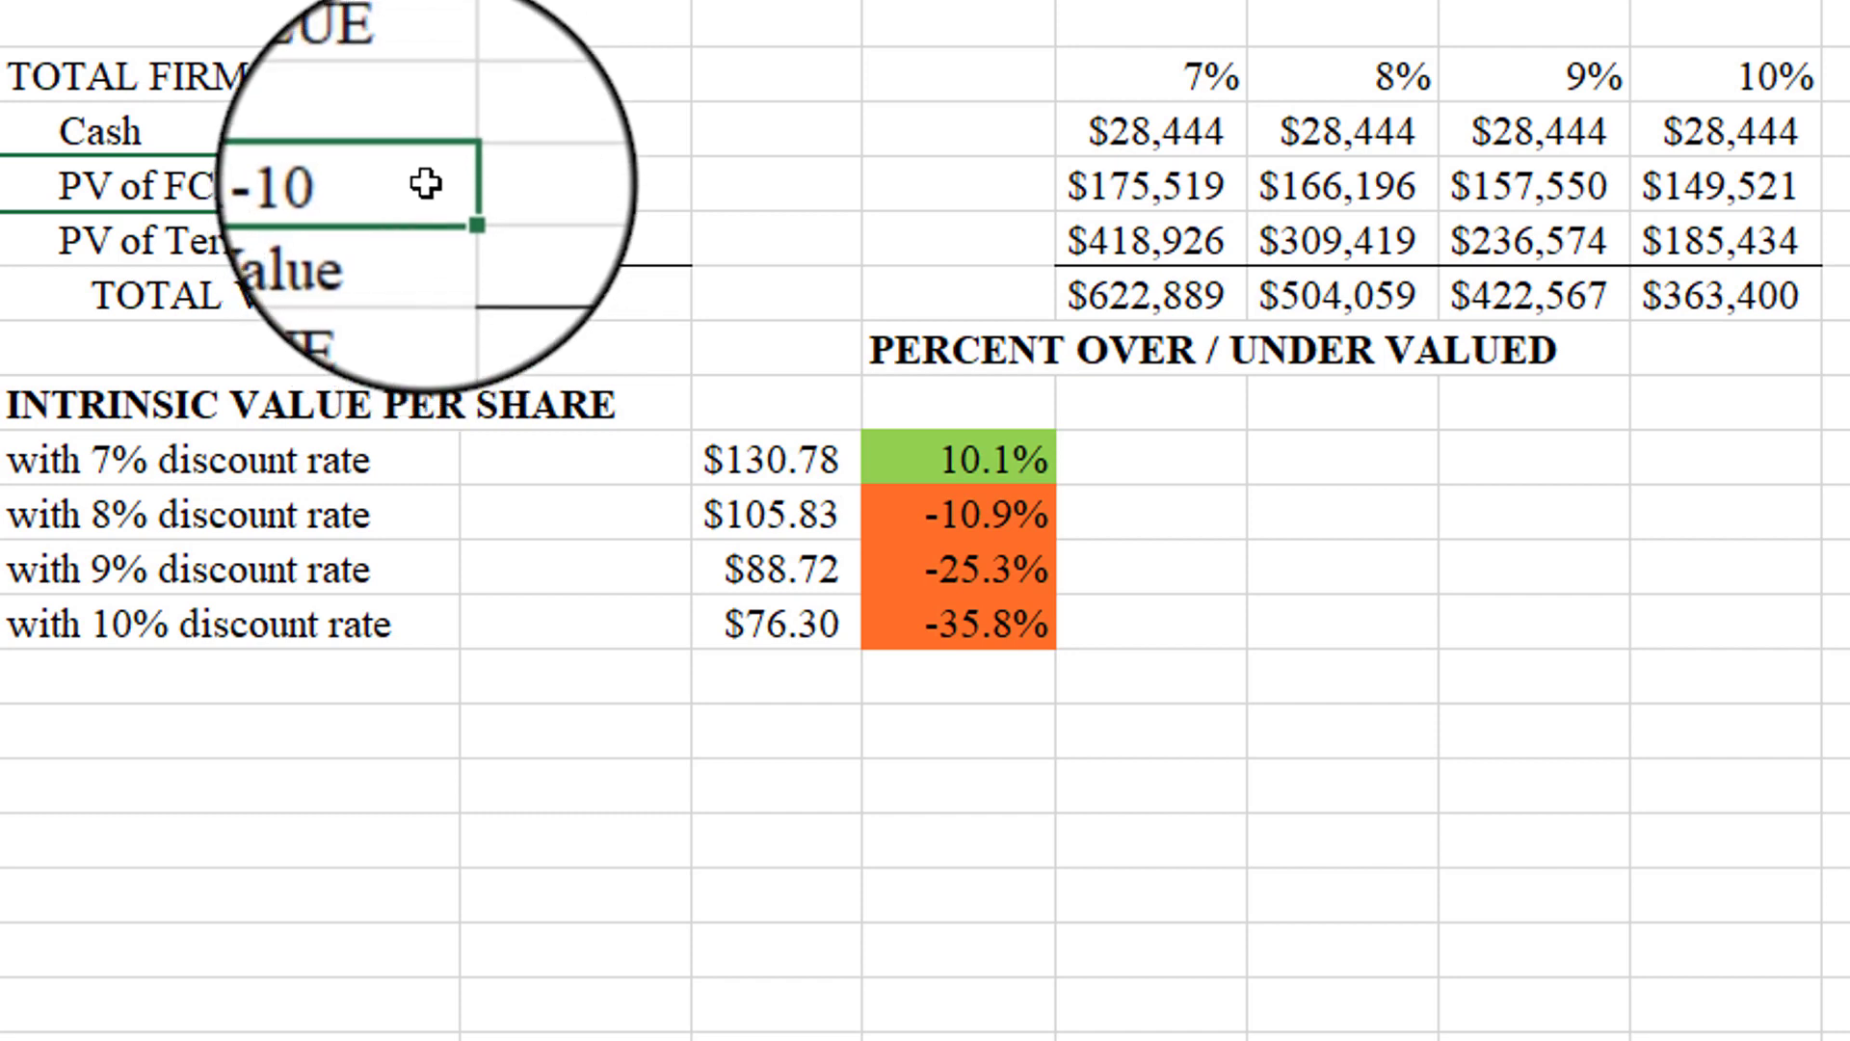
{"action": "left_click", "coordinate": [425, 223]}
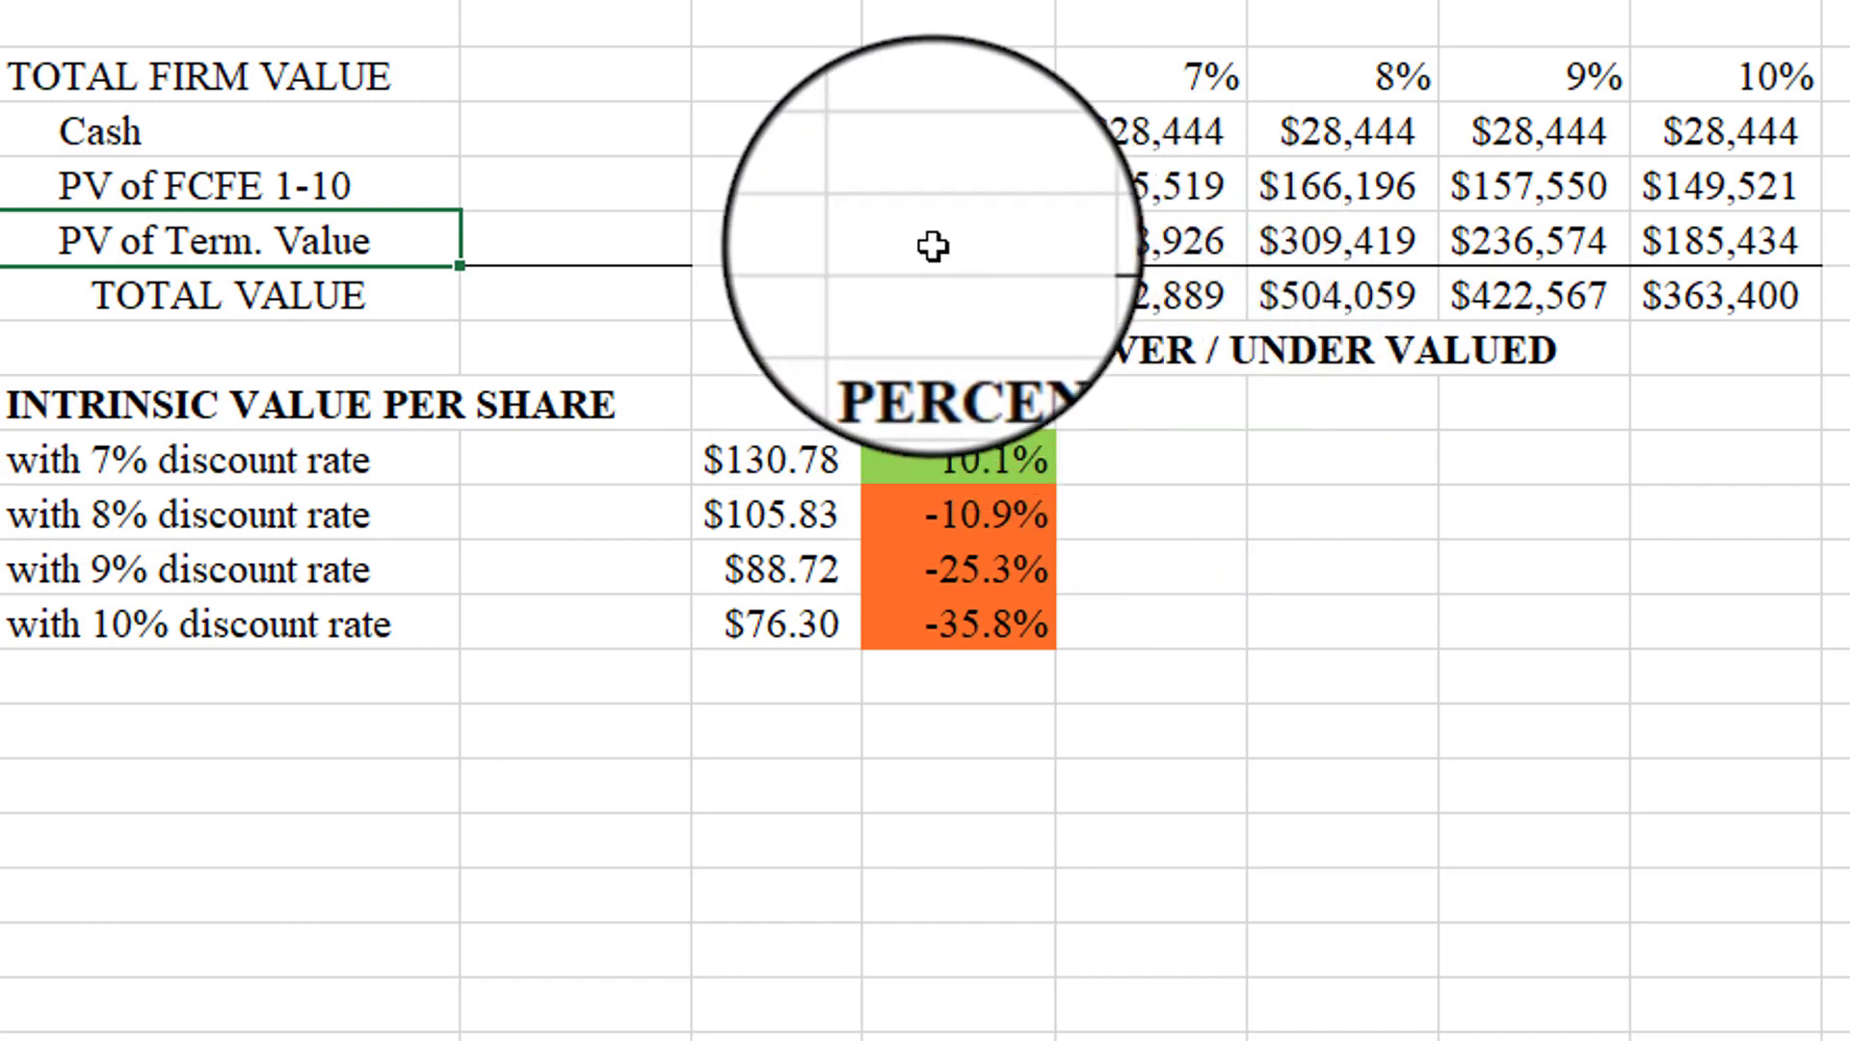
{"action": "left_click_drag", "start_coordinate": [1192, 85], "coordinate": [1840, 77]}
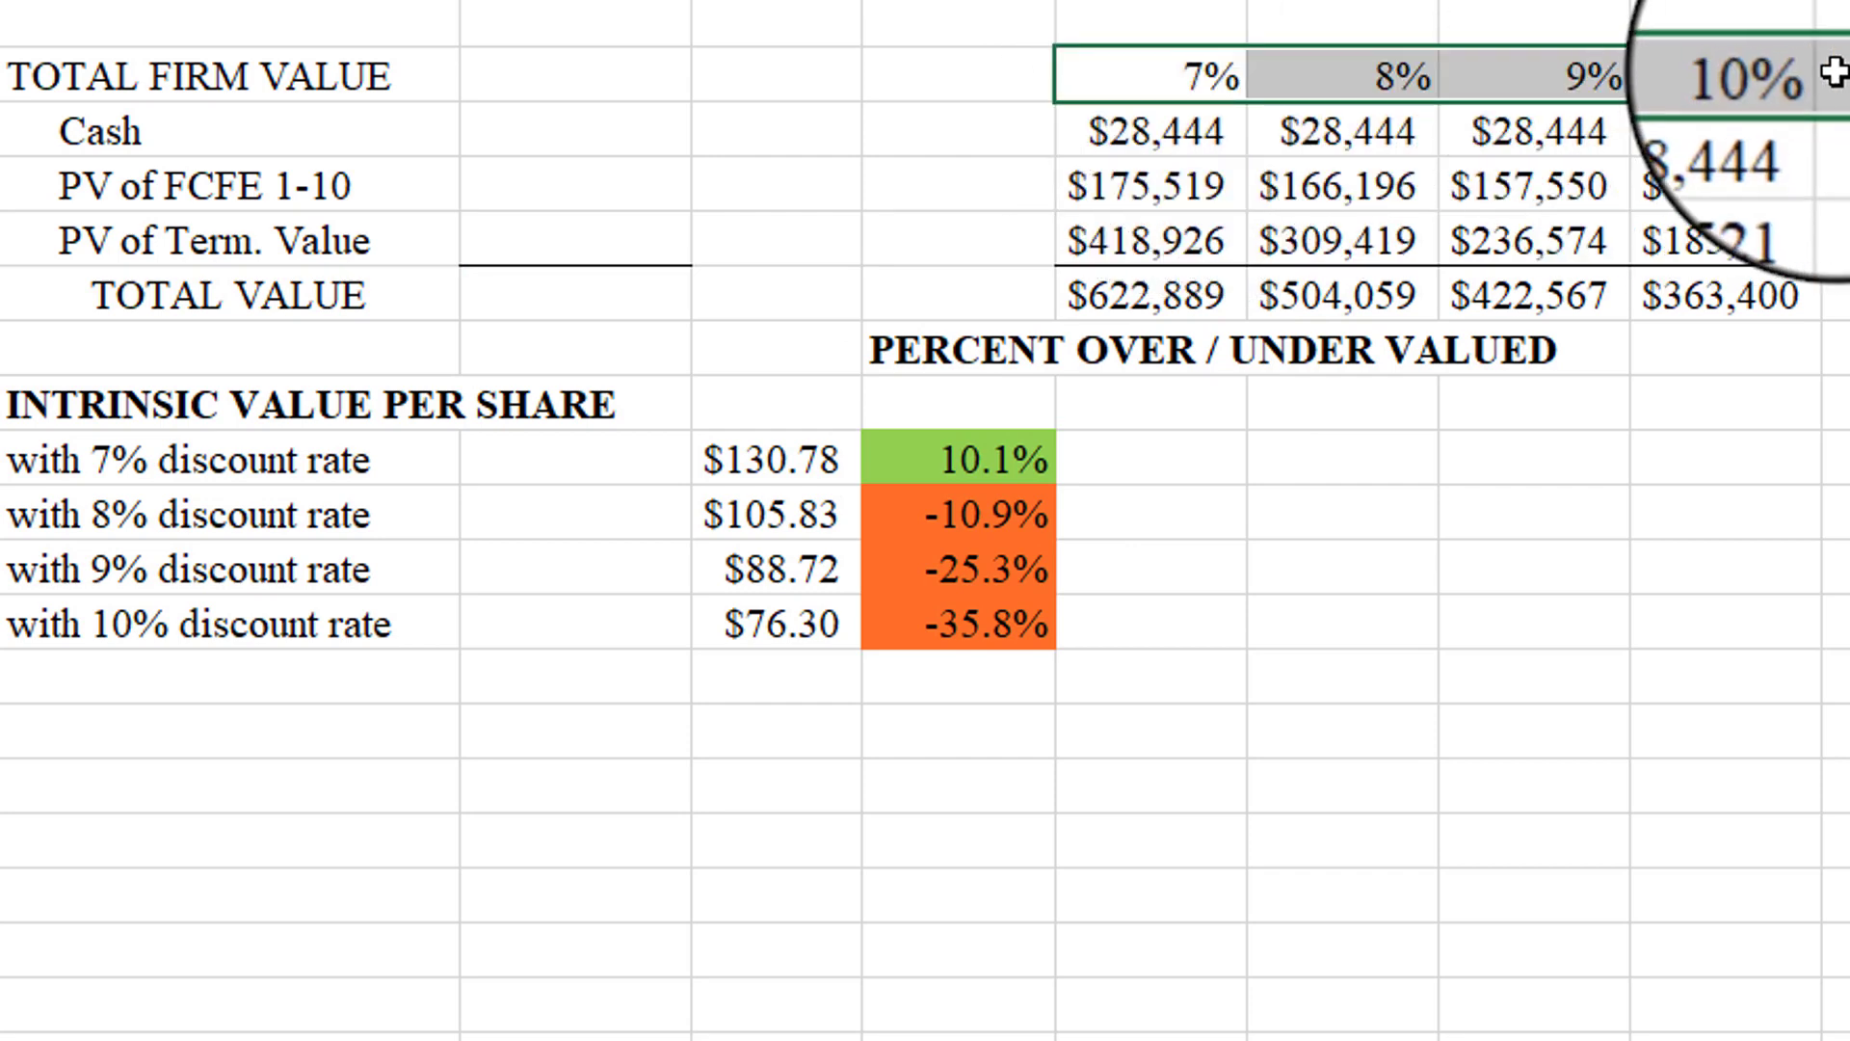
{"action": "left_click", "coordinate": [1849, 77]}
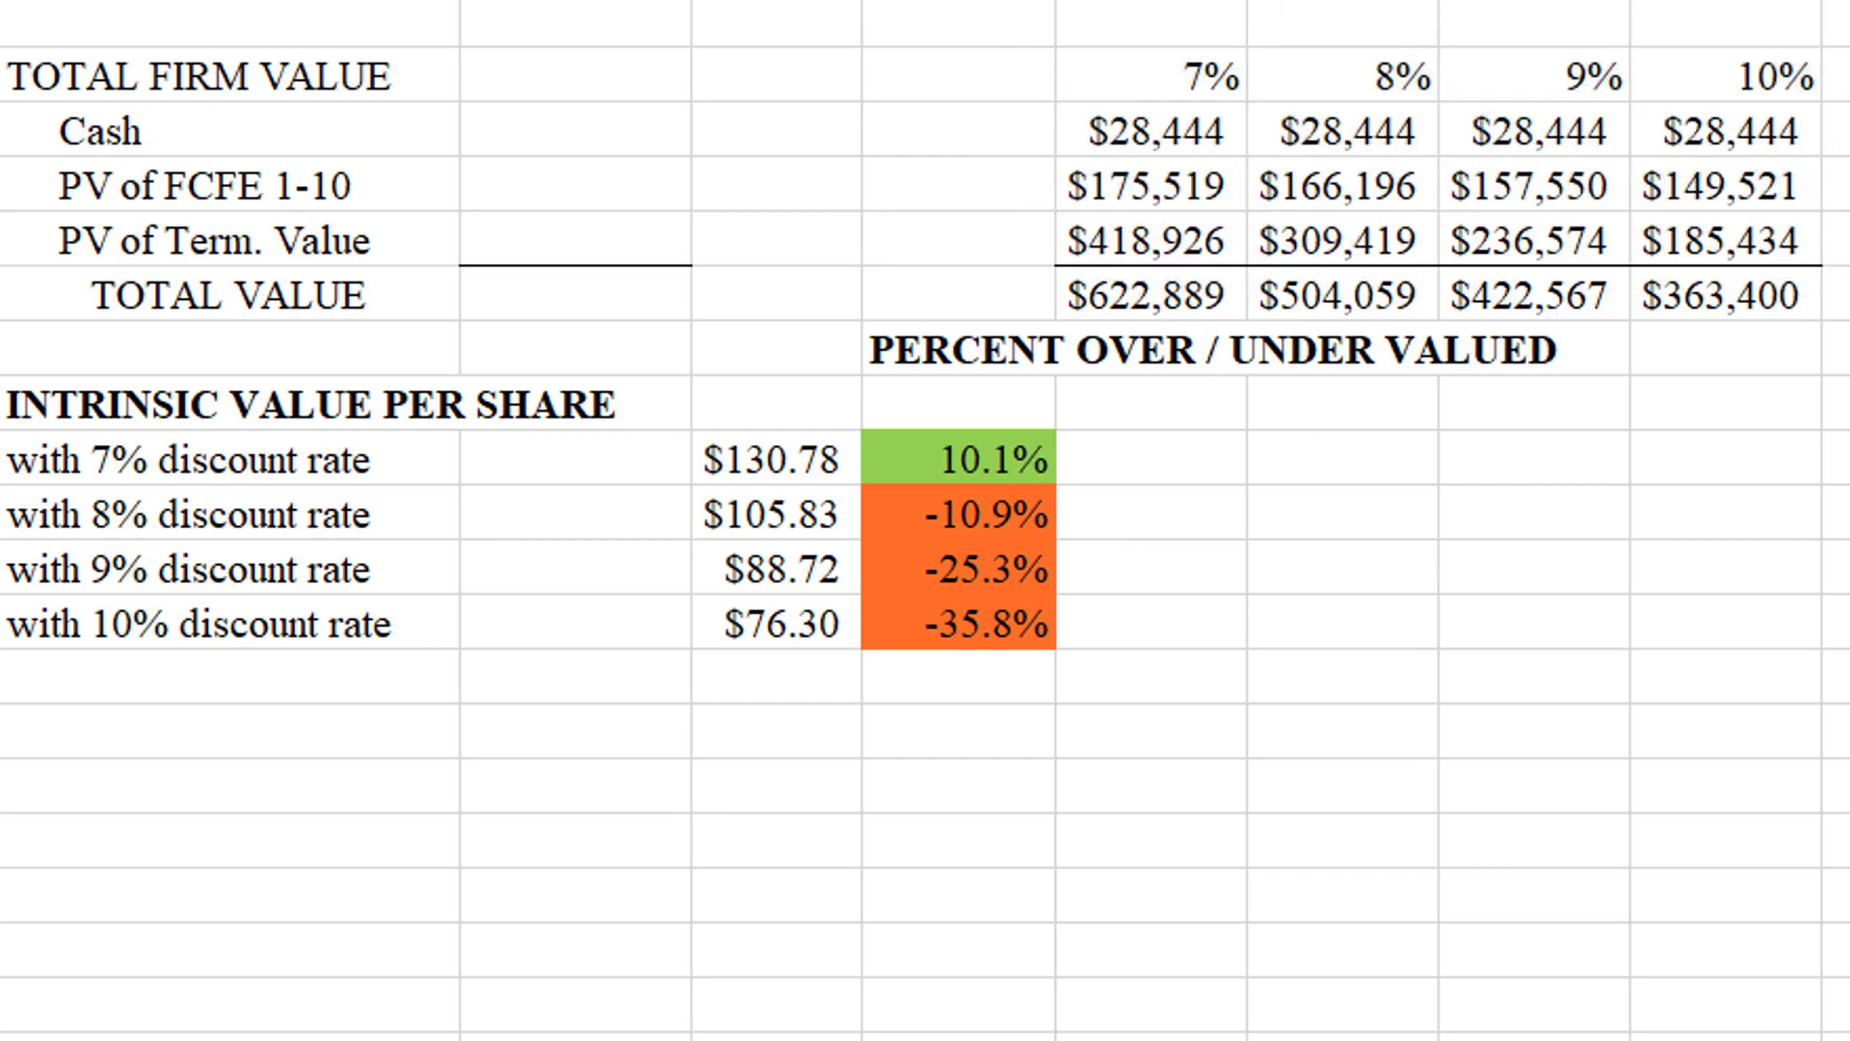
{"action": "left_click", "coordinate": [1749, 75]}
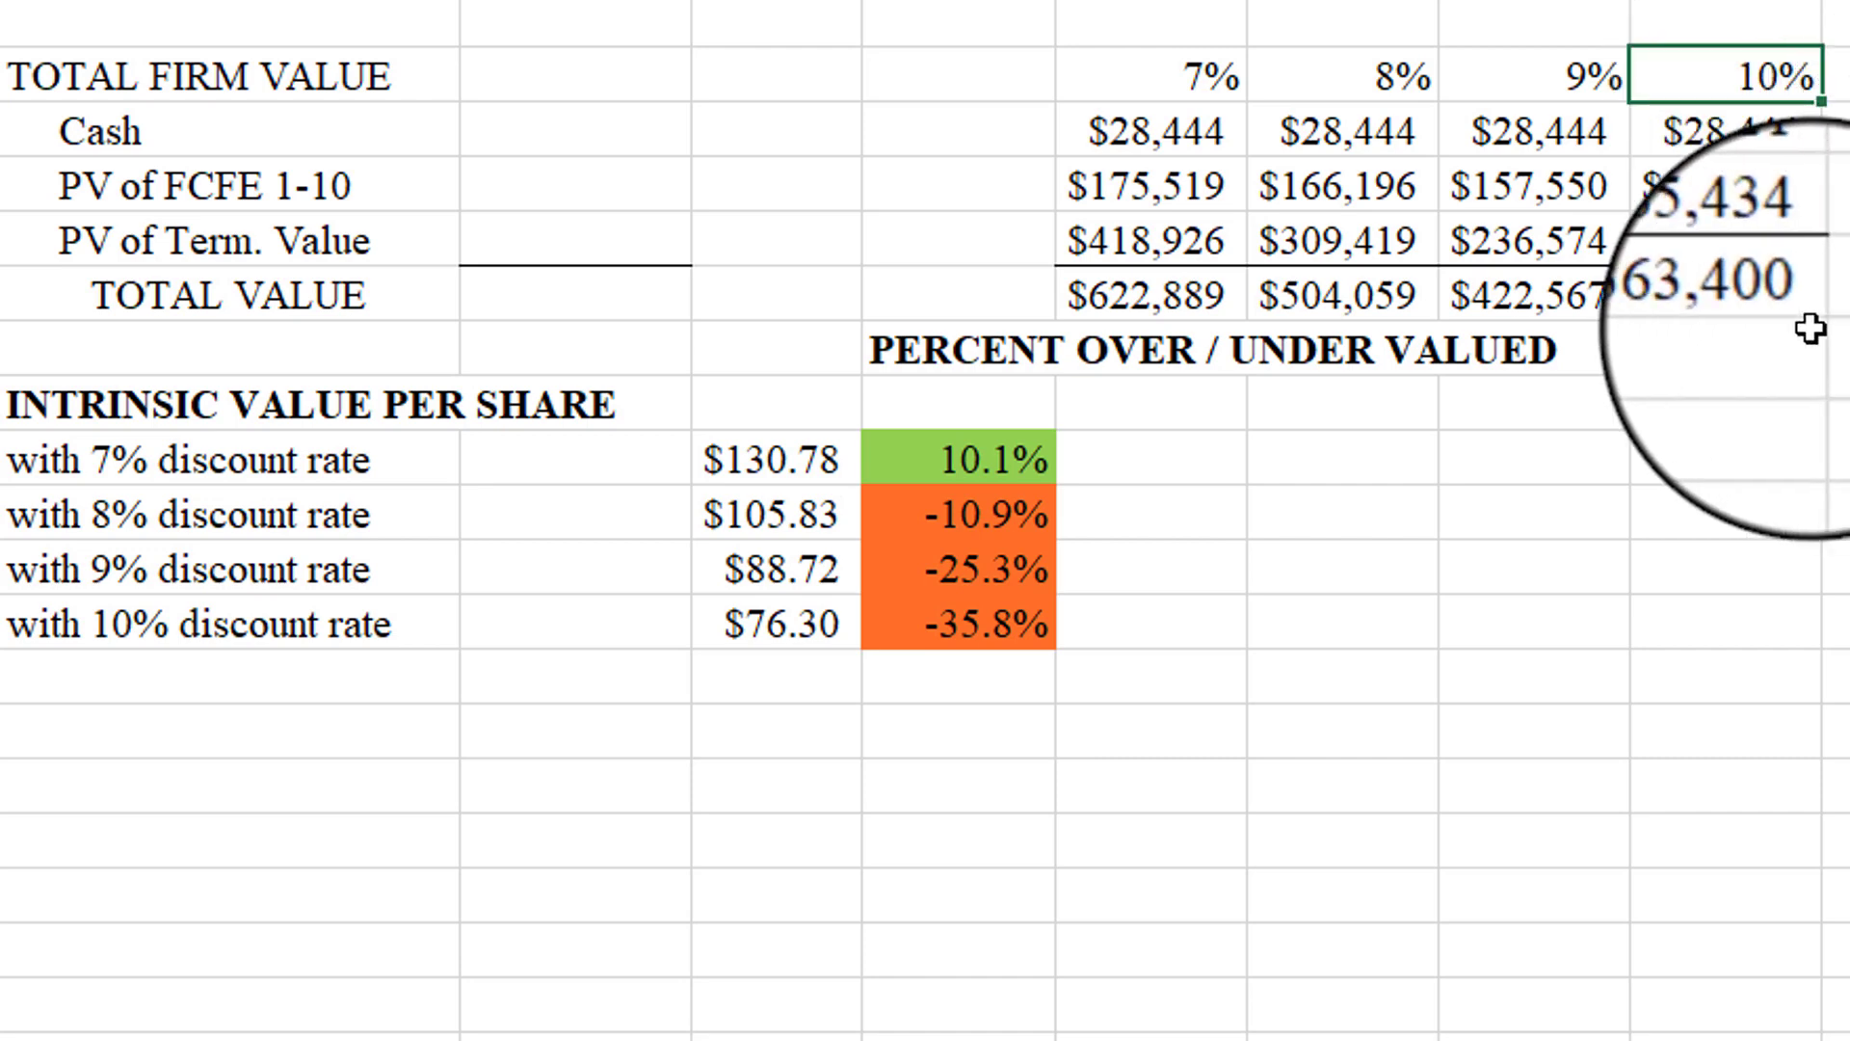
{"action": "left_click", "coordinate": [1787, 311]}
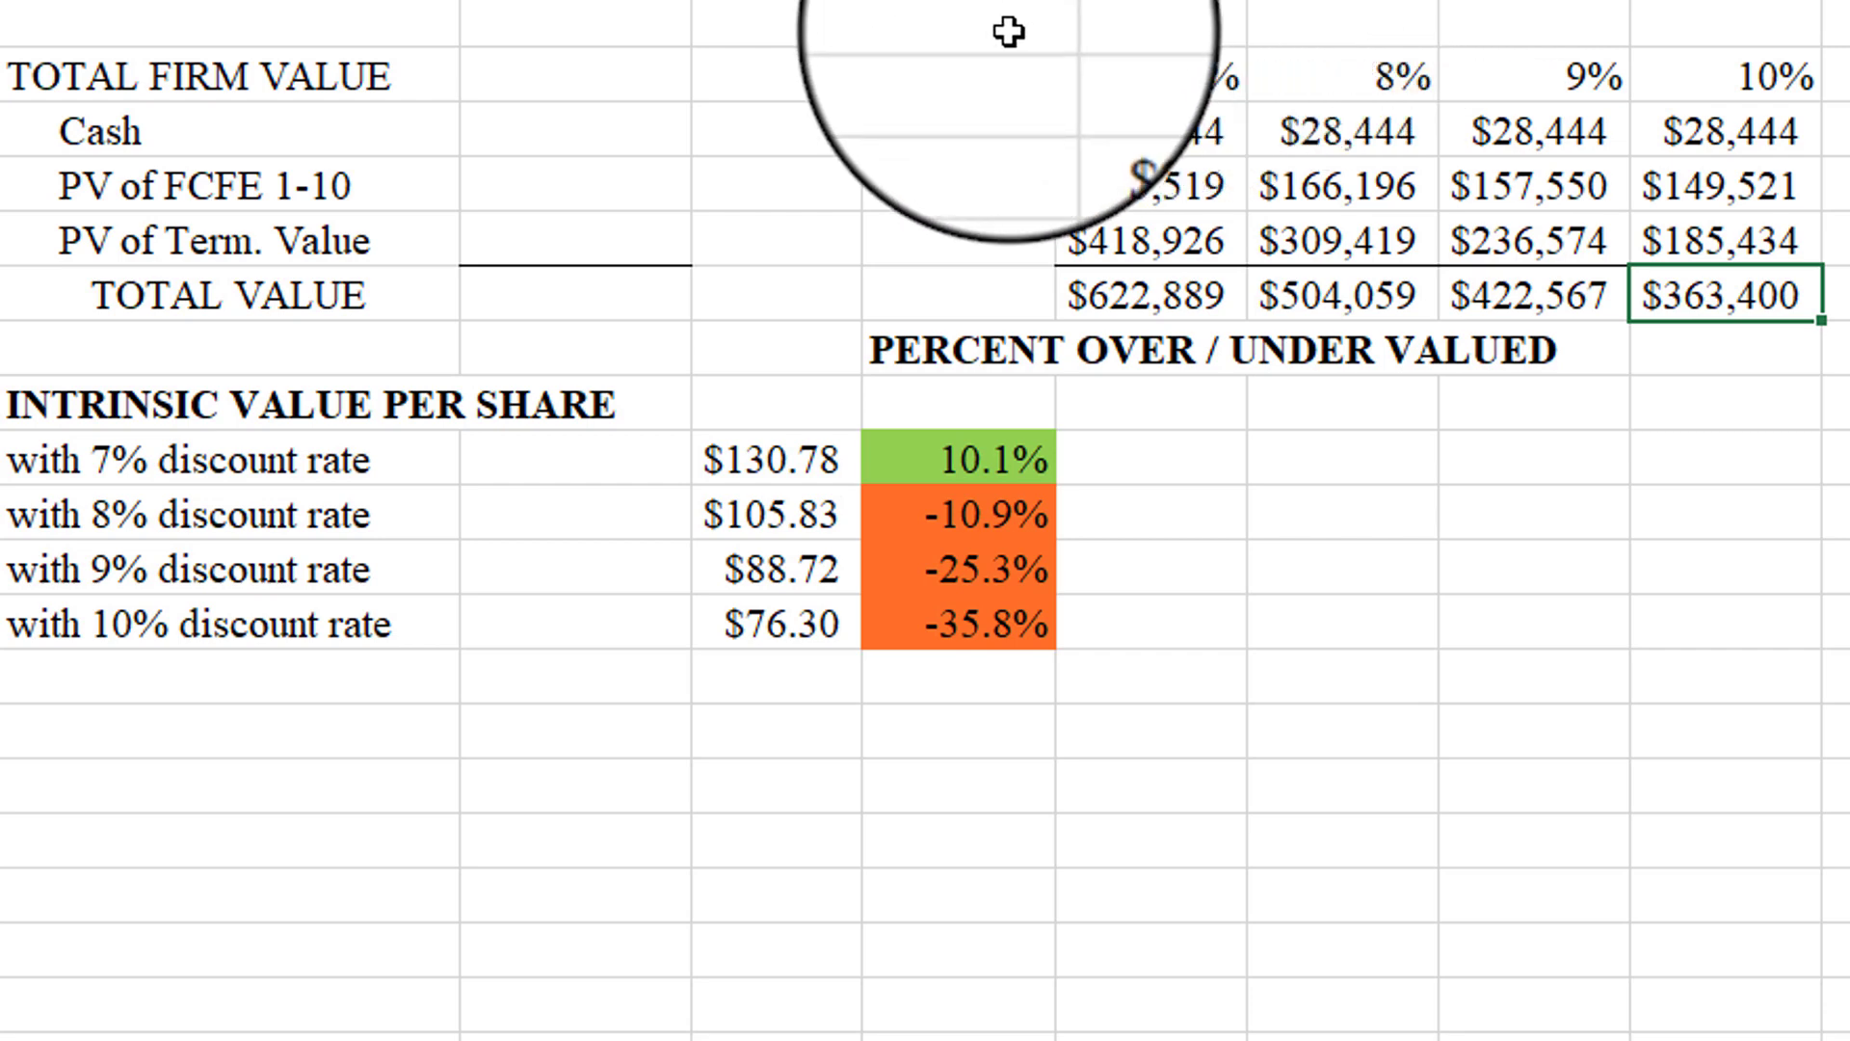
{"action": "left_click", "coordinate": [1136, 67]}
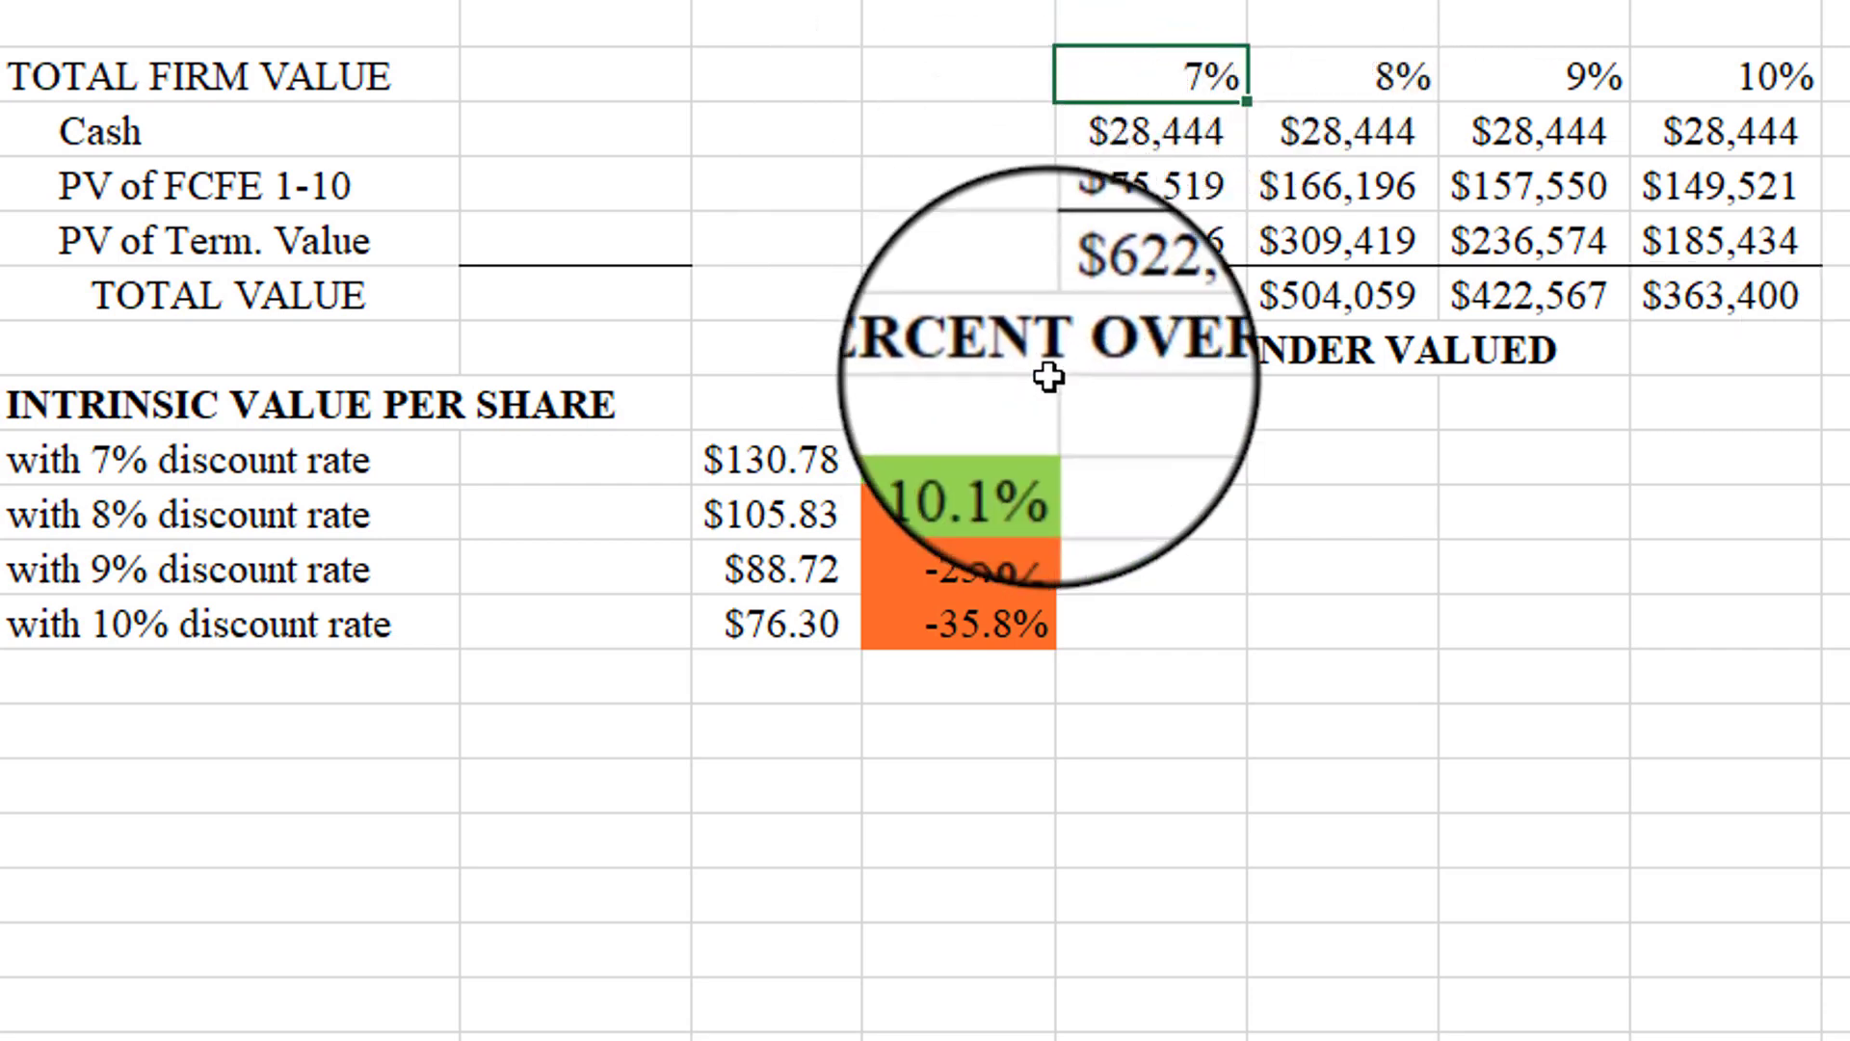
{"action": "left_click", "coordinate": [1216, 299]}
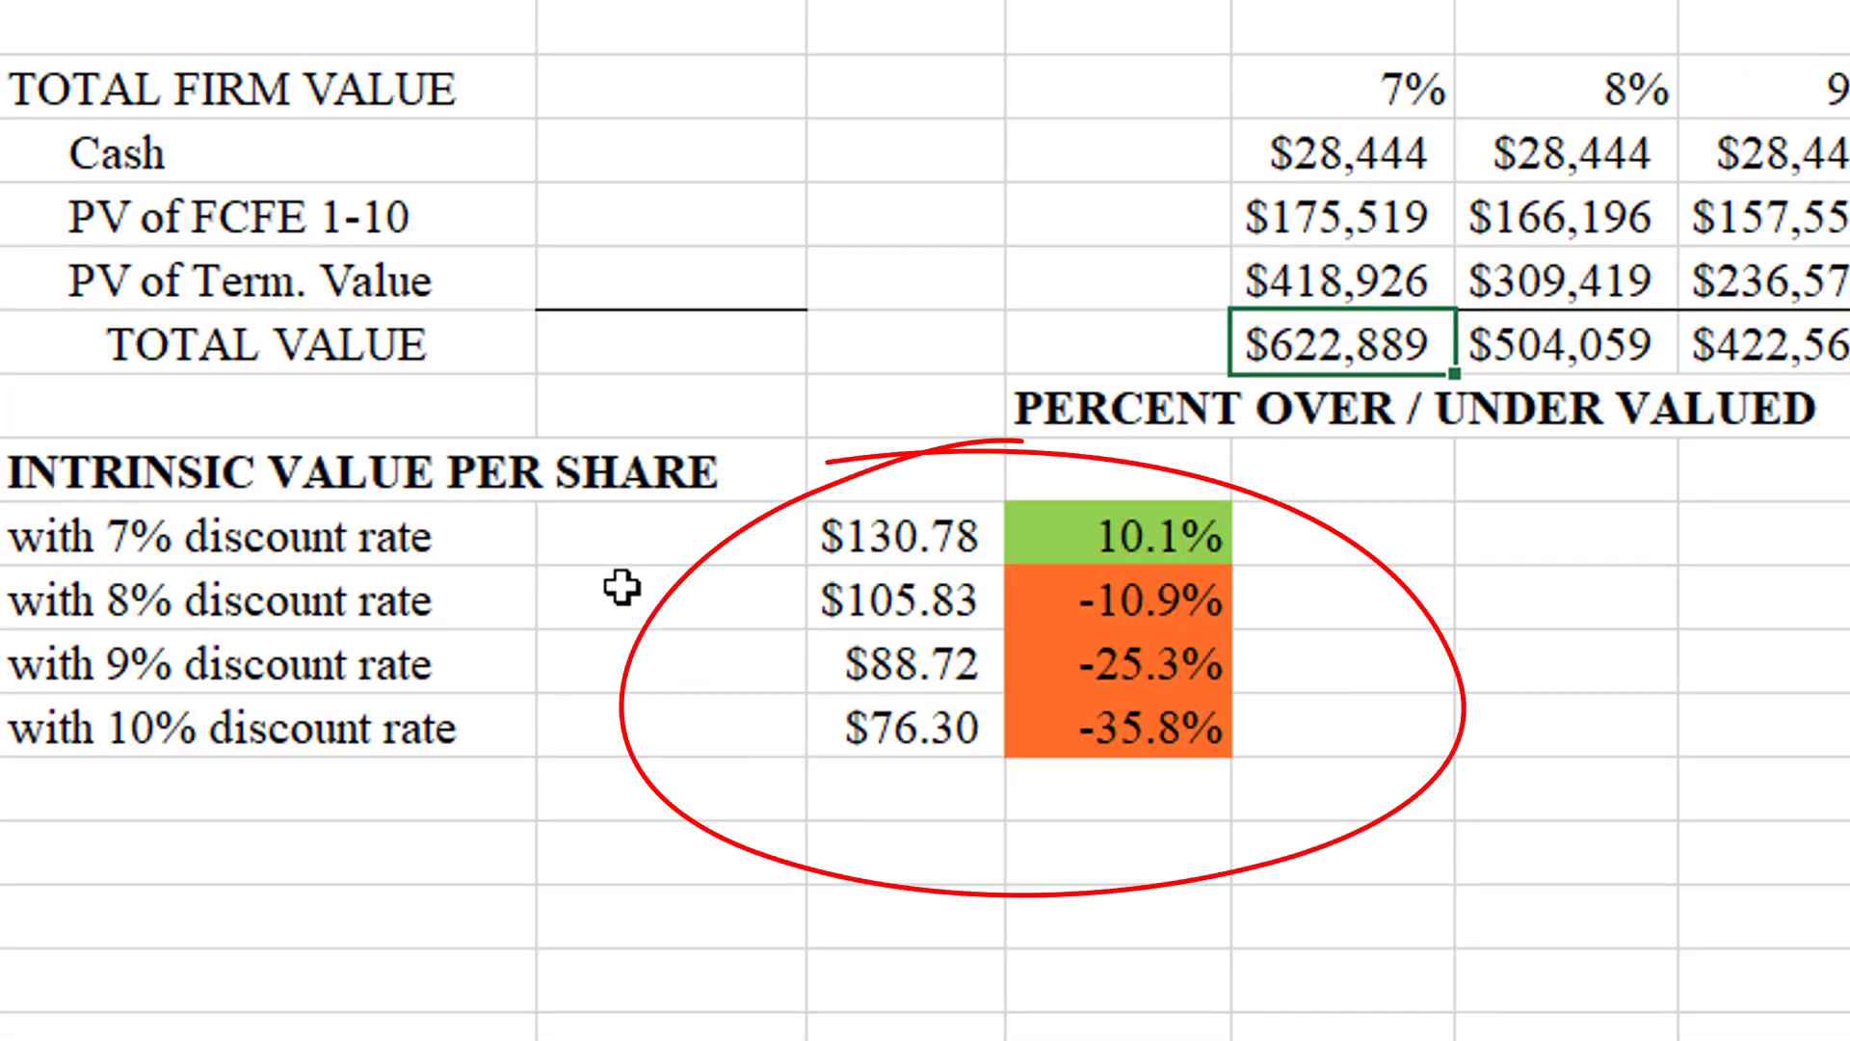
{"action": "left_click", "coordinate": [448, 540]}
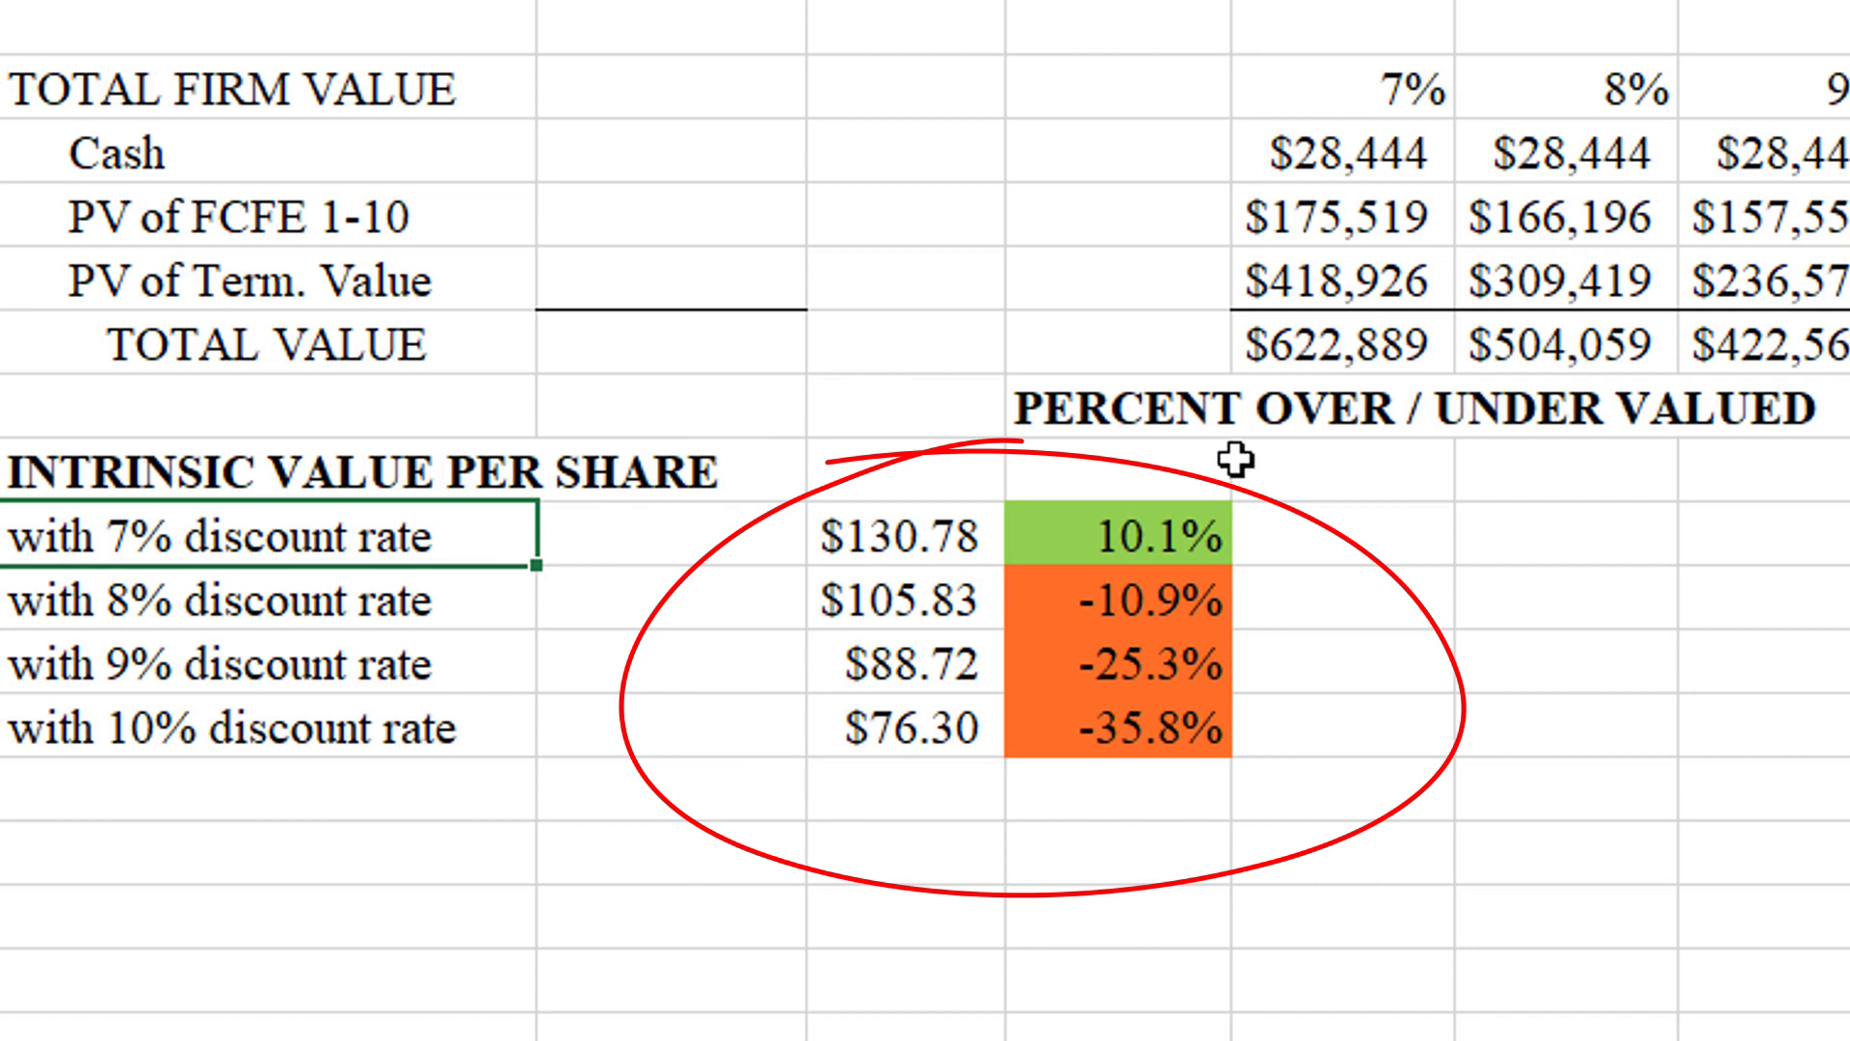
{"action": "left_click", "coordinate": [1066, 518]}
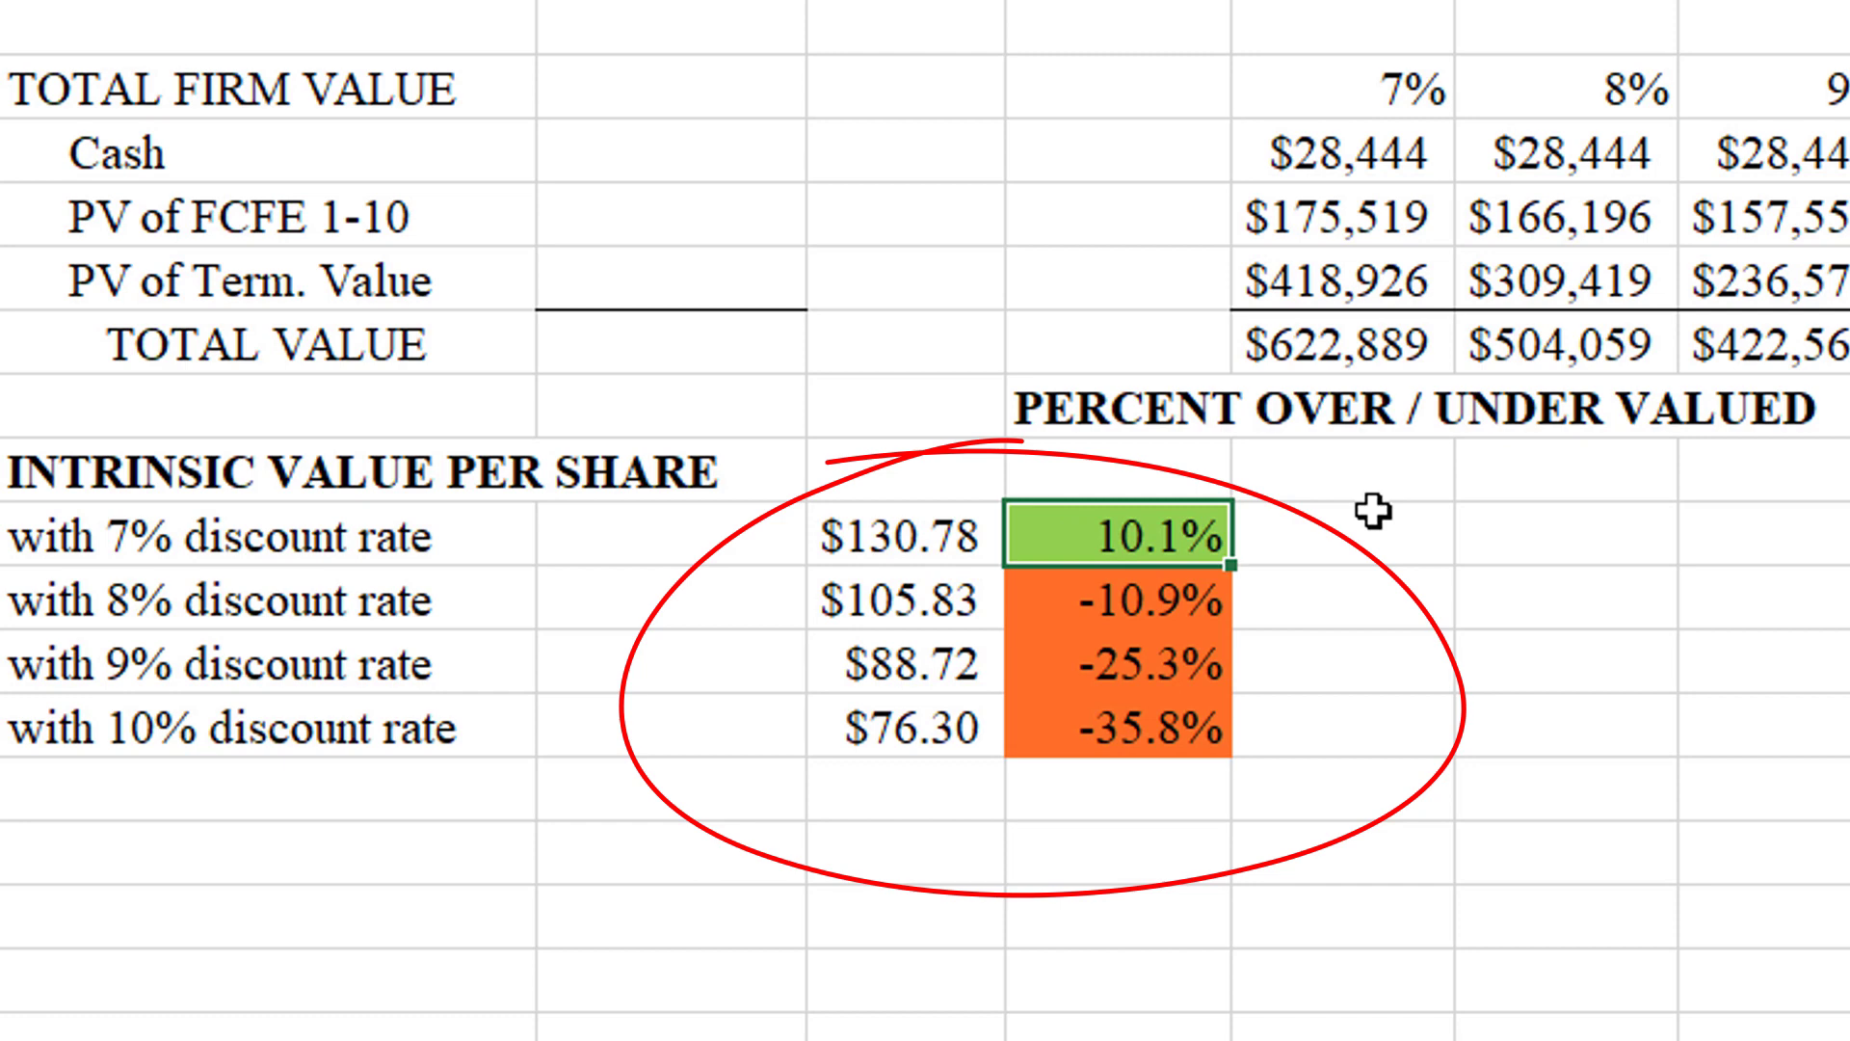
{"action": "left_click_drag", "start_coordinate": [1099, 595], "coordinate": [1085, 713]}
{"action": "left_click", "coordinate": [1417, 650]}
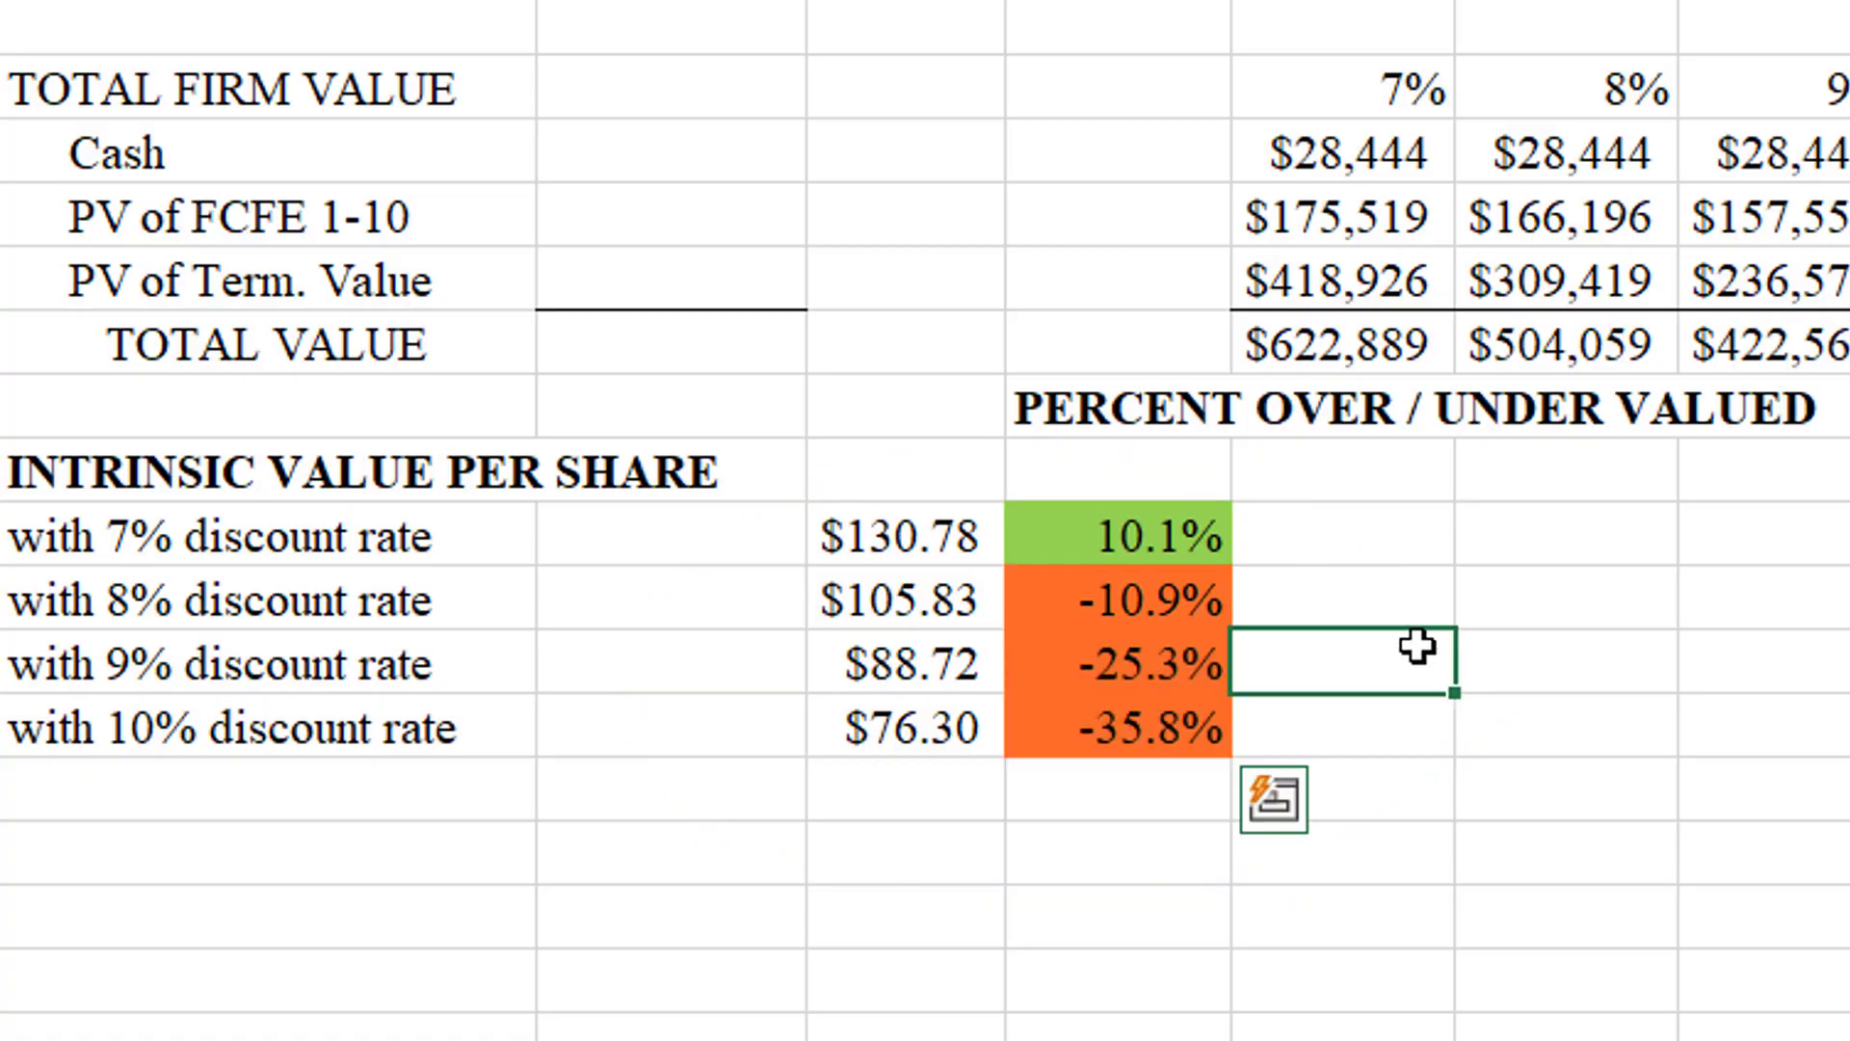